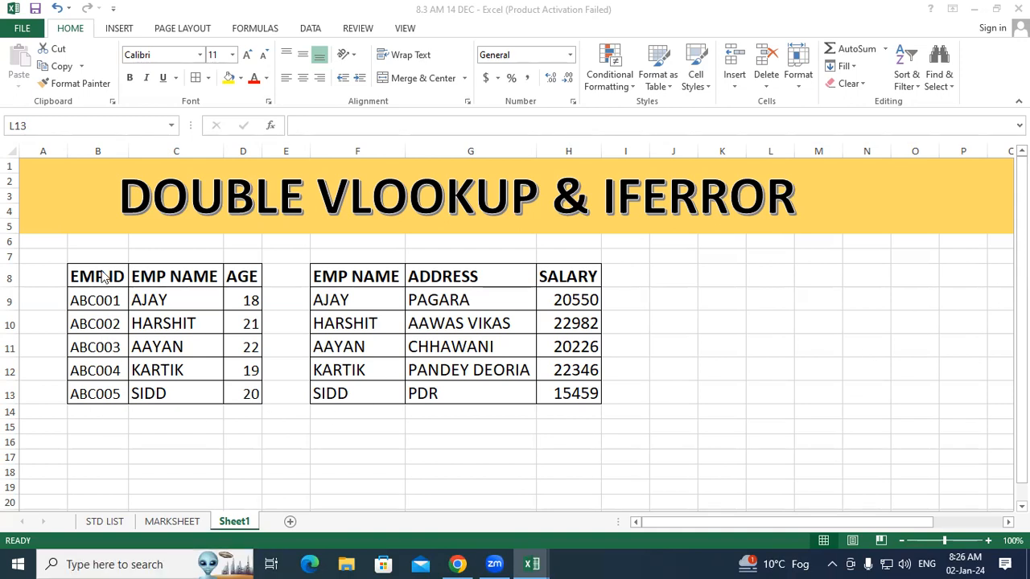
click(124, 276)
click(706, 370)
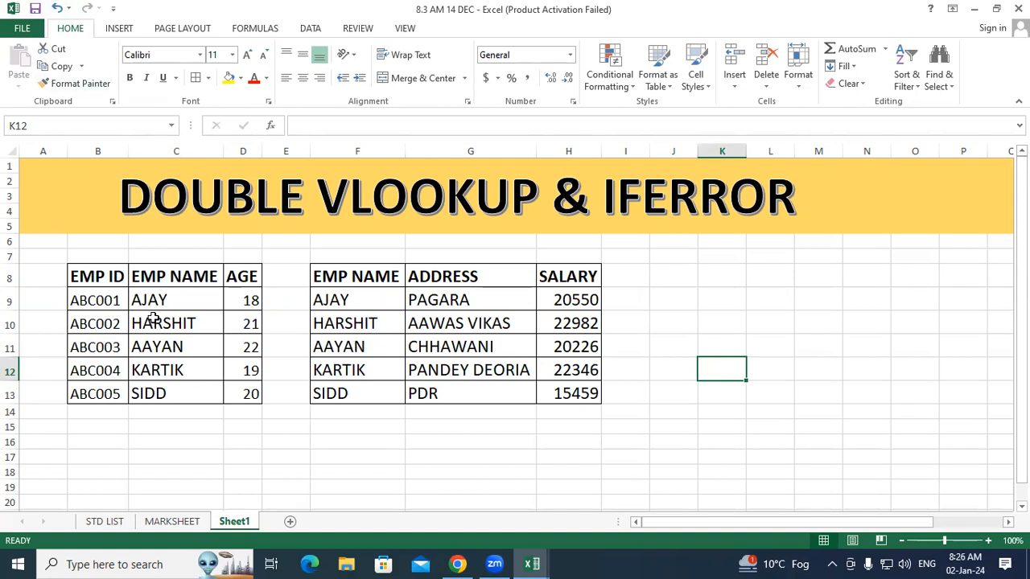
- Copy the EMP ID, EMP NAME and AGE headers of the first table and paste them into row 18 starting at B18
drag(84, 276, 238, 276)
right_click(235, 278)
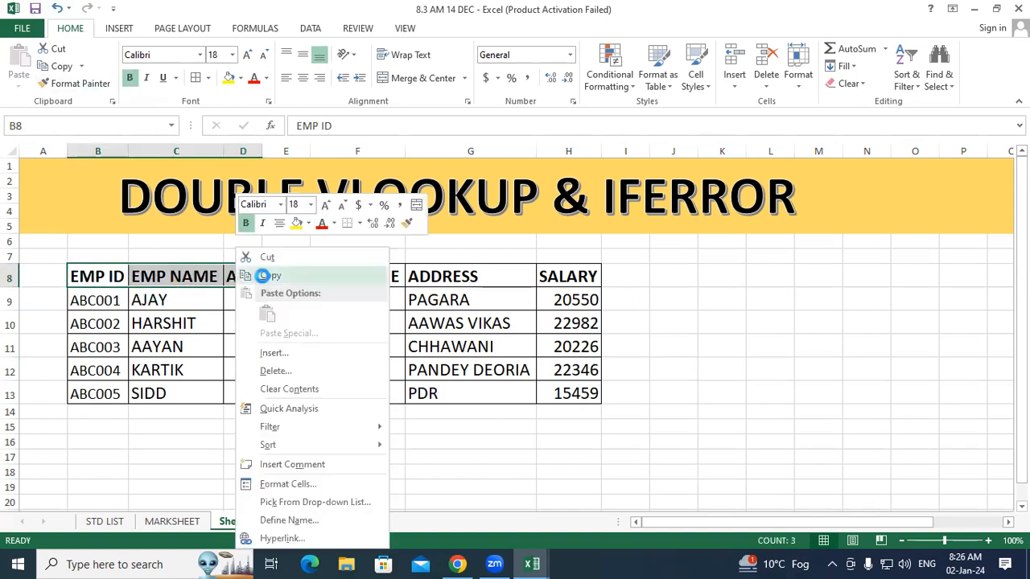
click(268, 276)
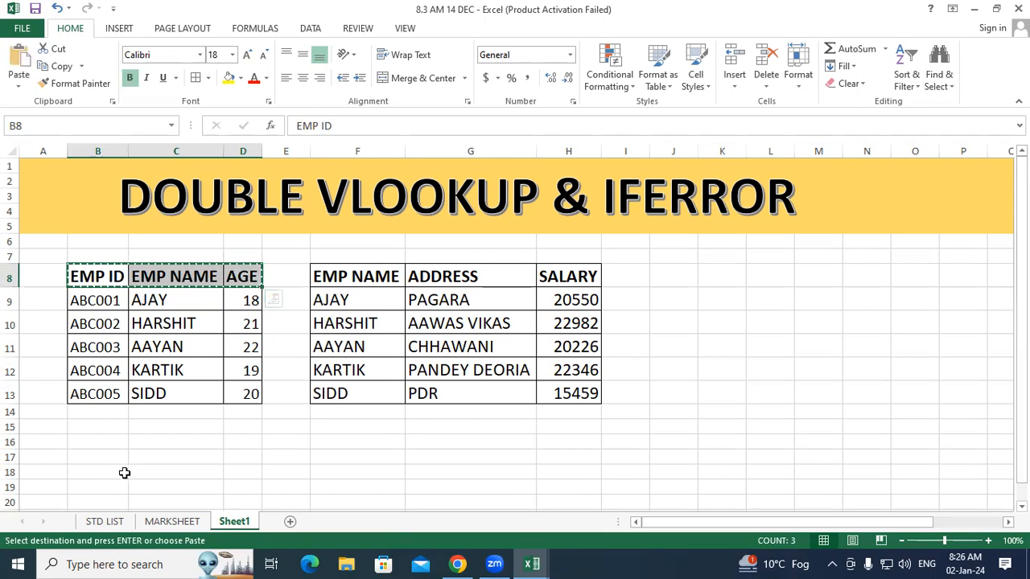
click(118, 471)
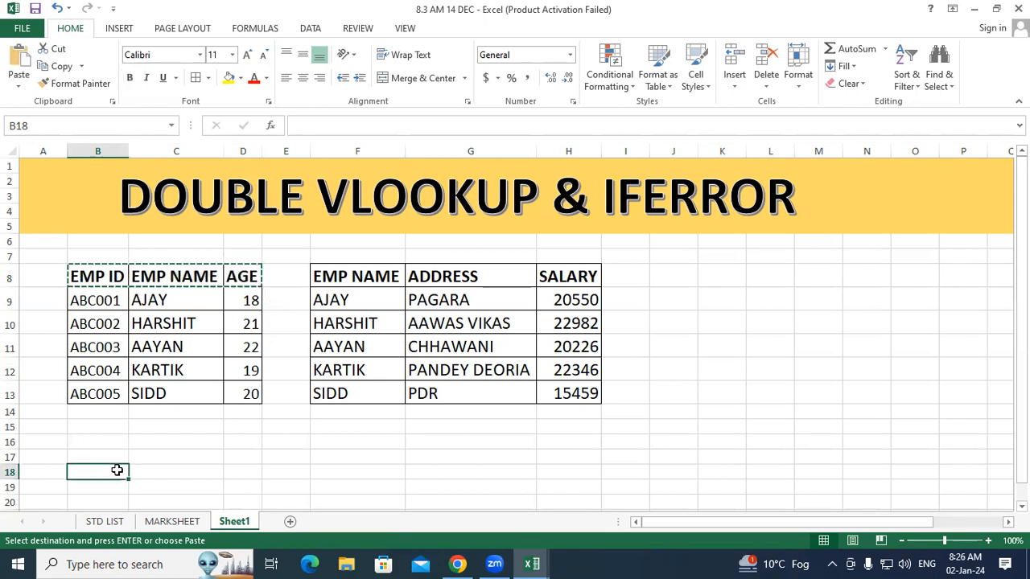
right_click(117, 470)
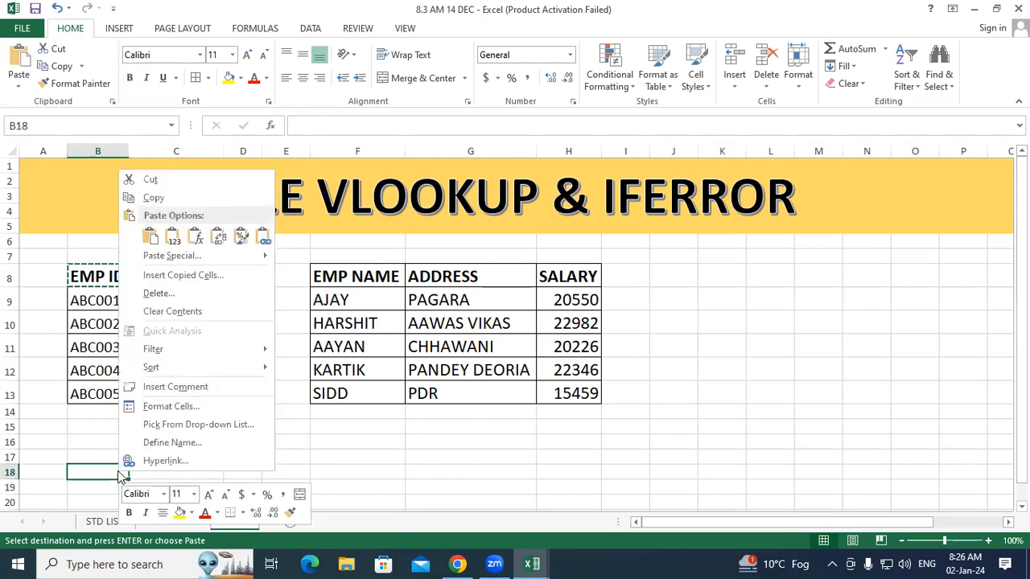
click(149, 236)
- Copy the ADDRESS and SALARY headers of the second table and paste them beside the AGE header, starting at E18
drag(431, 279, 552, 275)
right_click(558, 276)
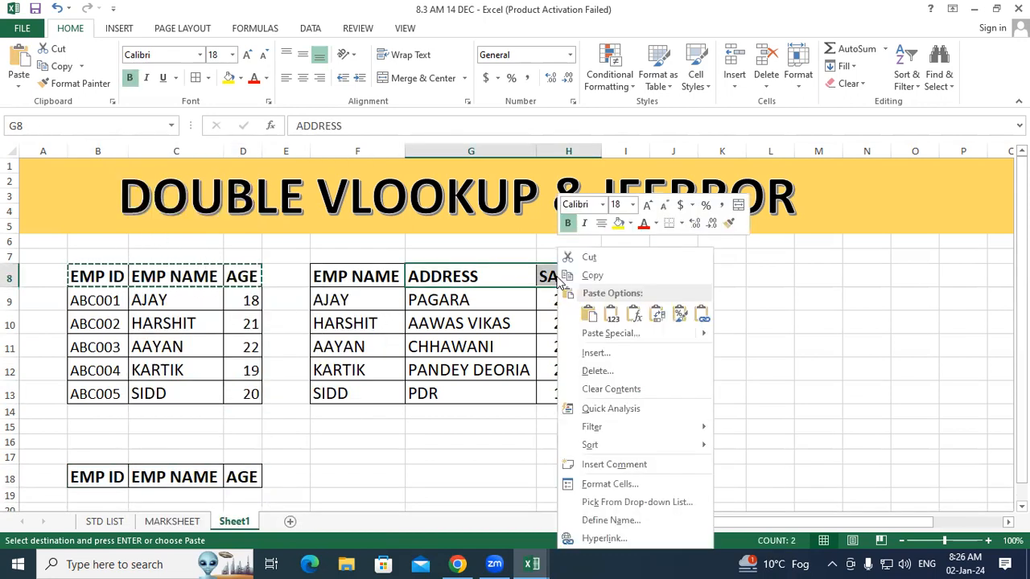
click(591, 275)
click(278, 478)
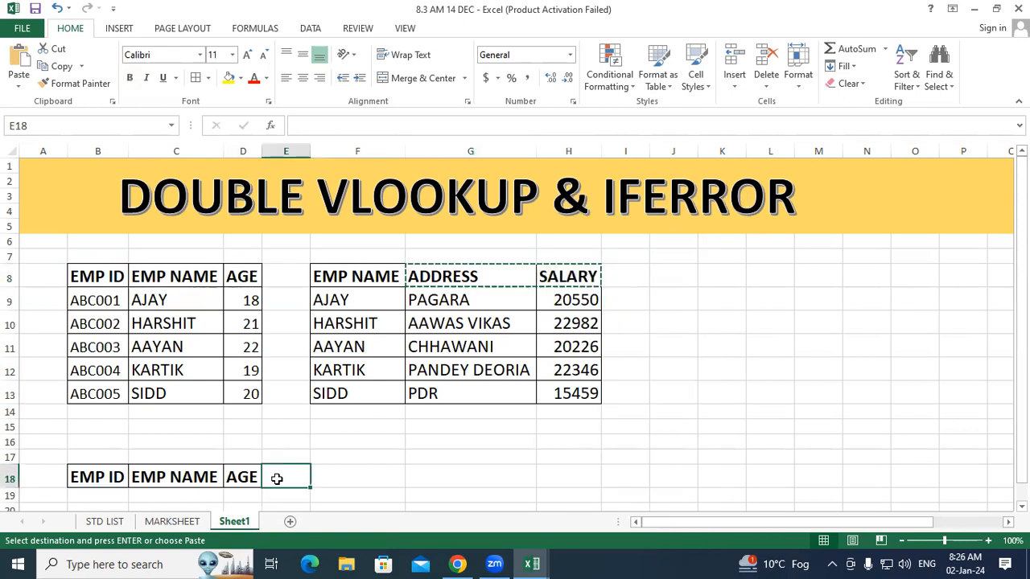
right_click(277, 479)
click(309, 248)
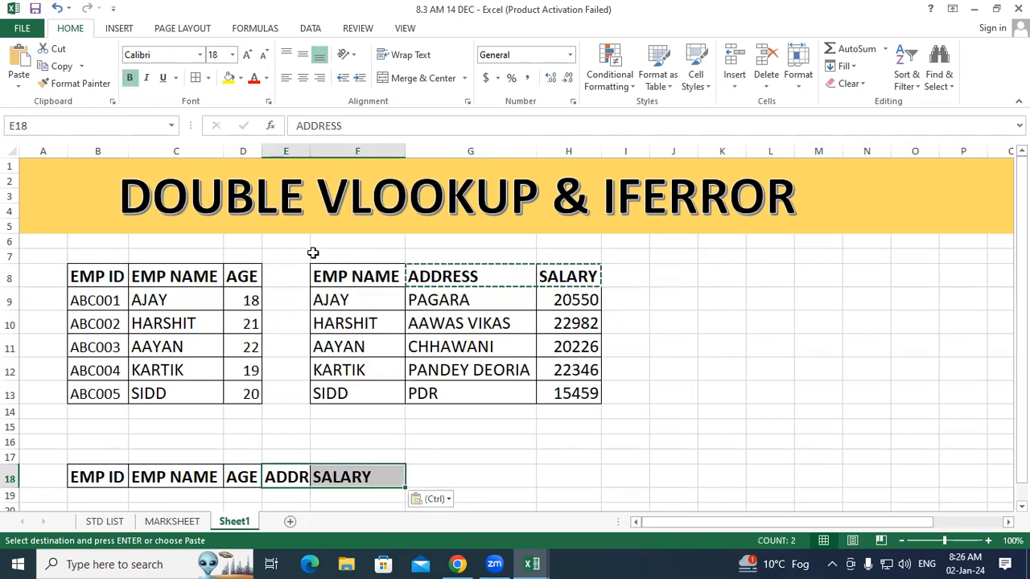
- Autofit the width of column E to the ADDRESS header
click(287, 151)
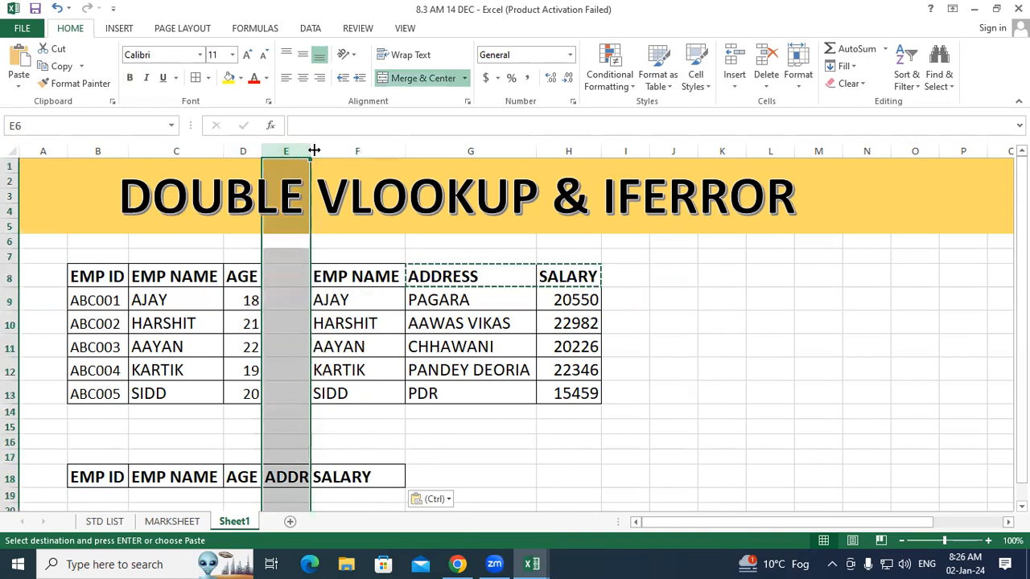
double_click(313, 150)
click(506, 425)
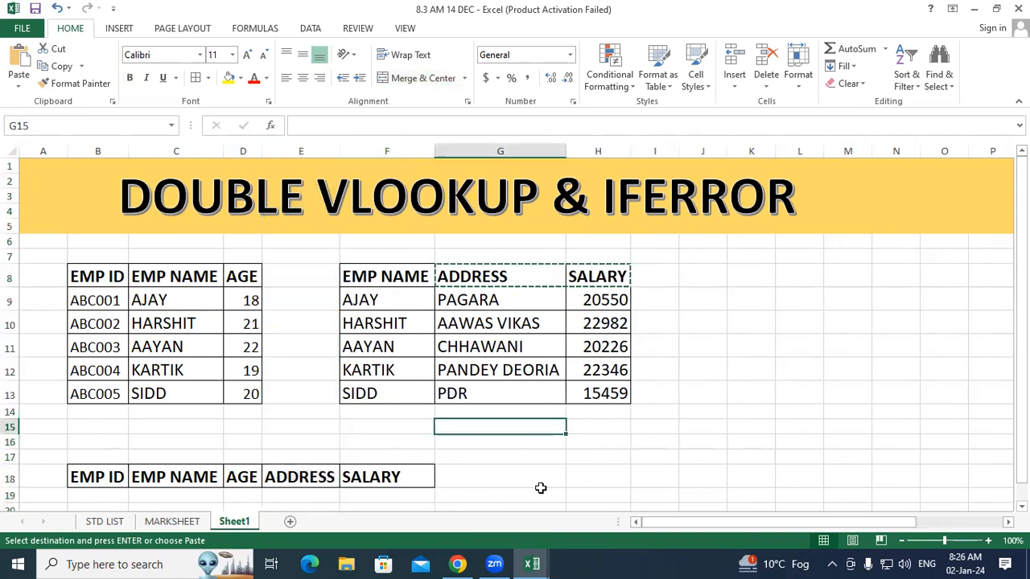
- Copy the first employee's ID from B9 and paste it under the new EMP ID header in B19
scroll(541, 489, down, 2)
scroll(540, 489, up, 1)
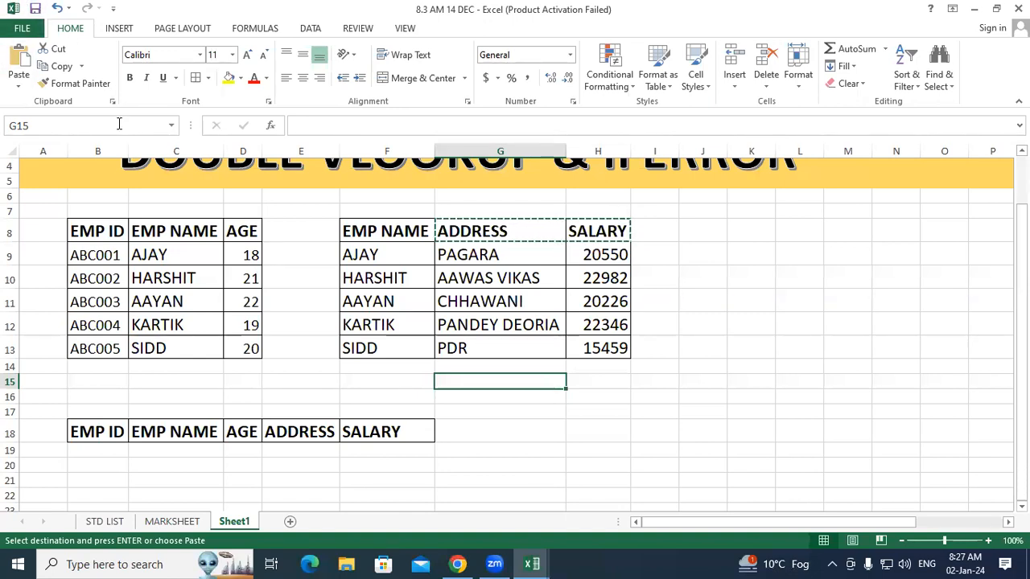
click(103, 254)
right_click(103, 254)
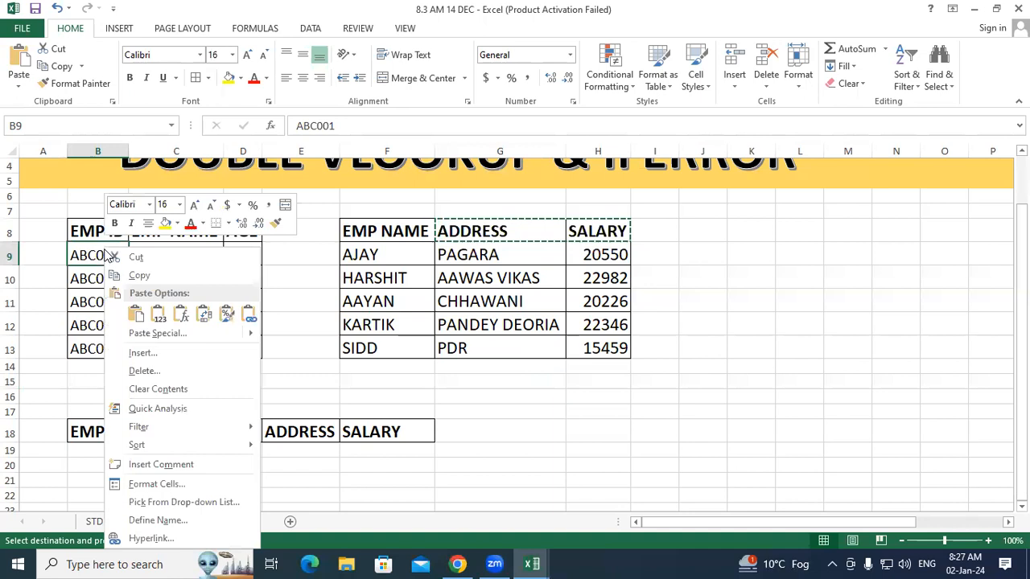
click(134, 279)
click(100, 449)
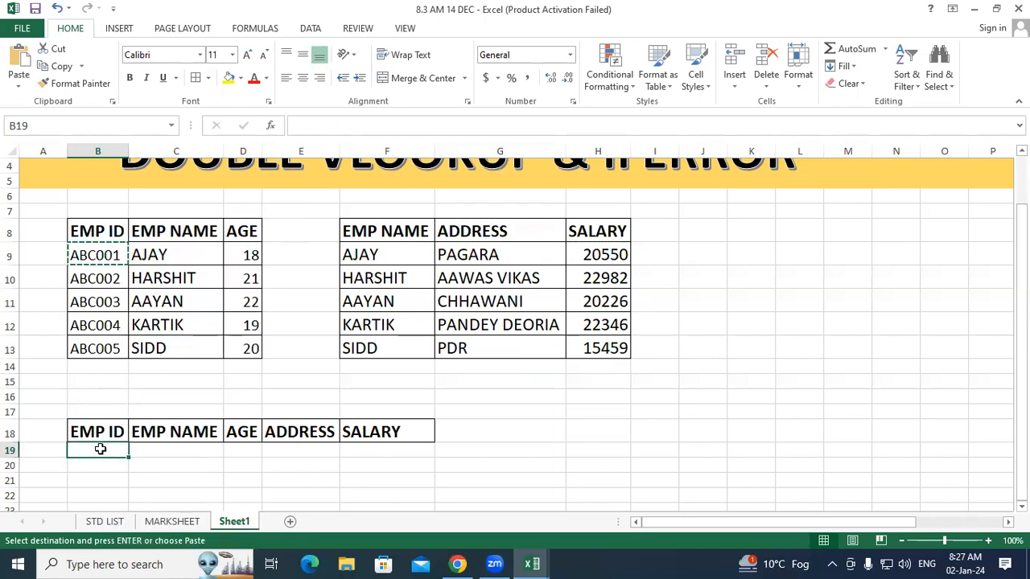
right_click(102, 454)
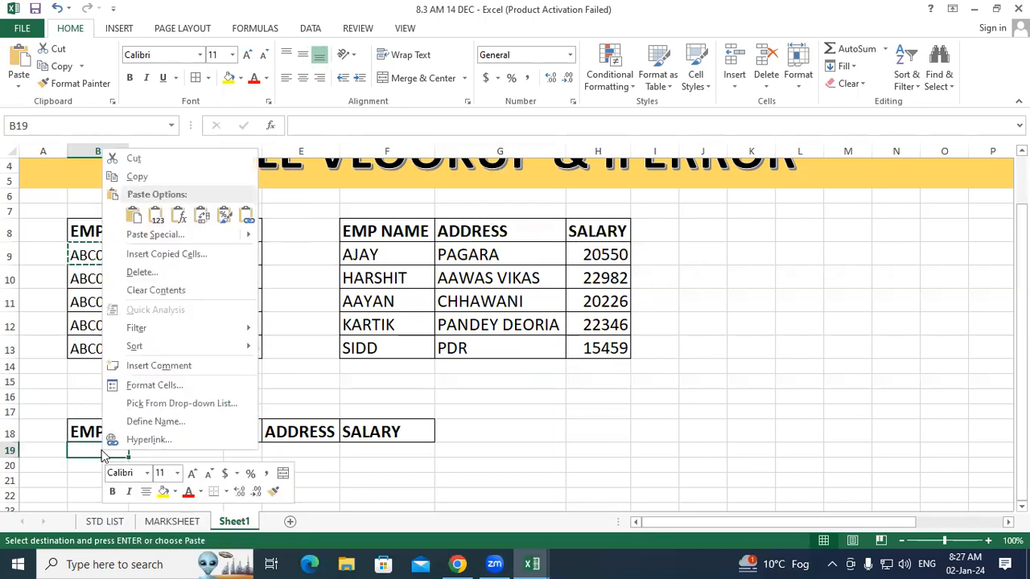
click(134, 214)
- Enter the formula =VLOOKUP(B19,B8:D13,2,0) in C19 to look up the employee name by ID
click(177, 456)
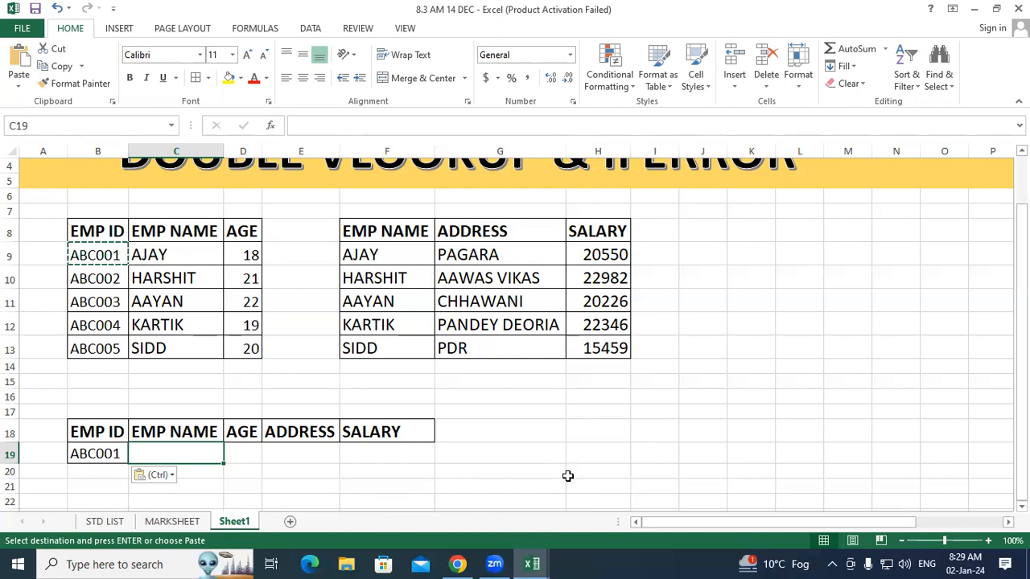
text(=VLO)
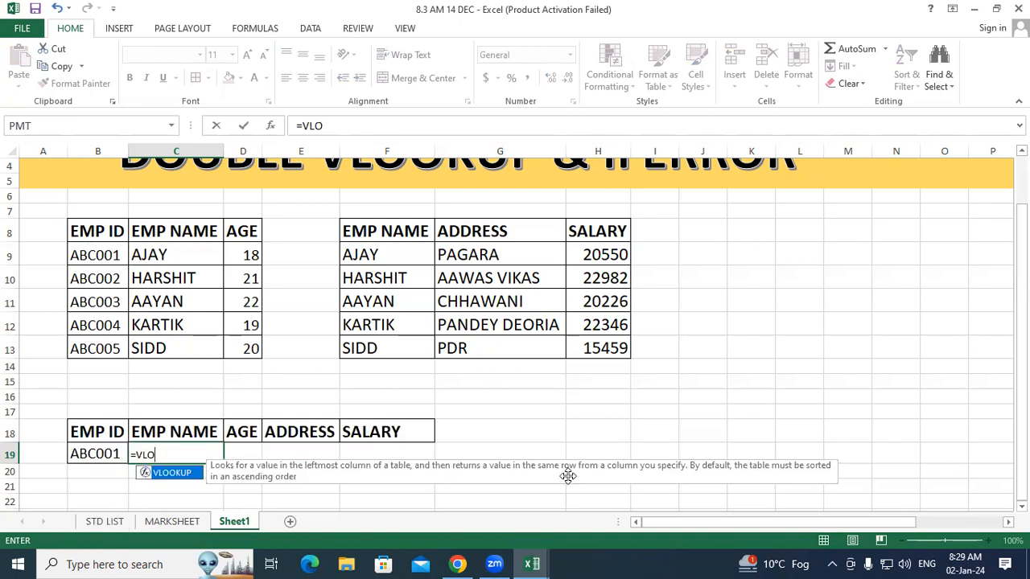
key(Tab)
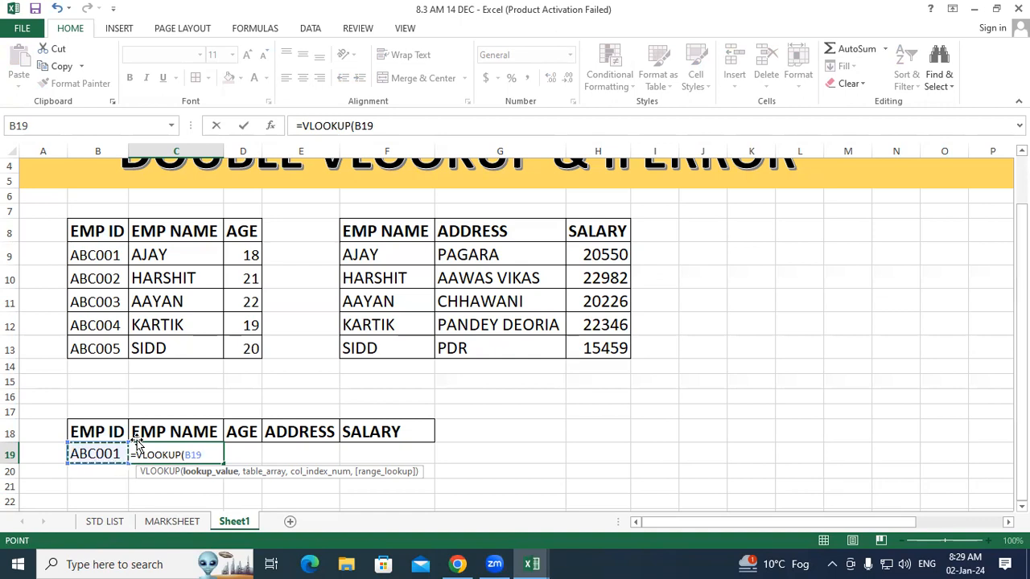
text(,)
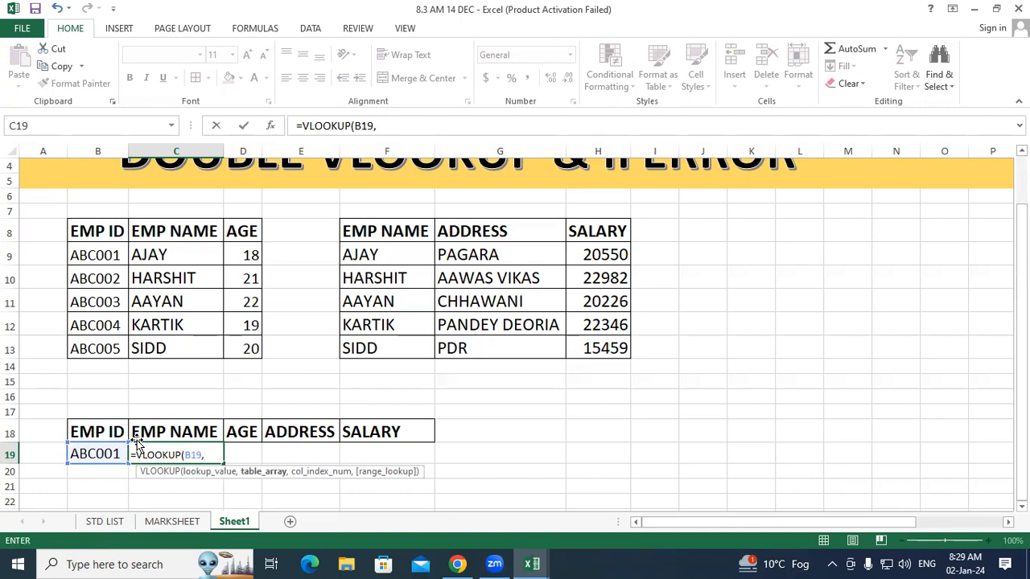
drag(89, 232, 238, 346)
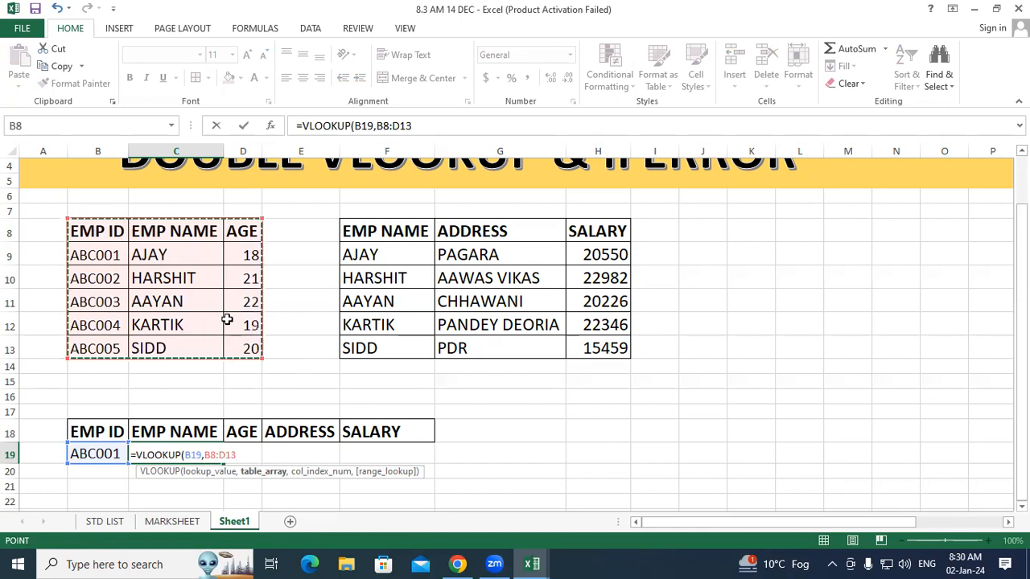
text(,)
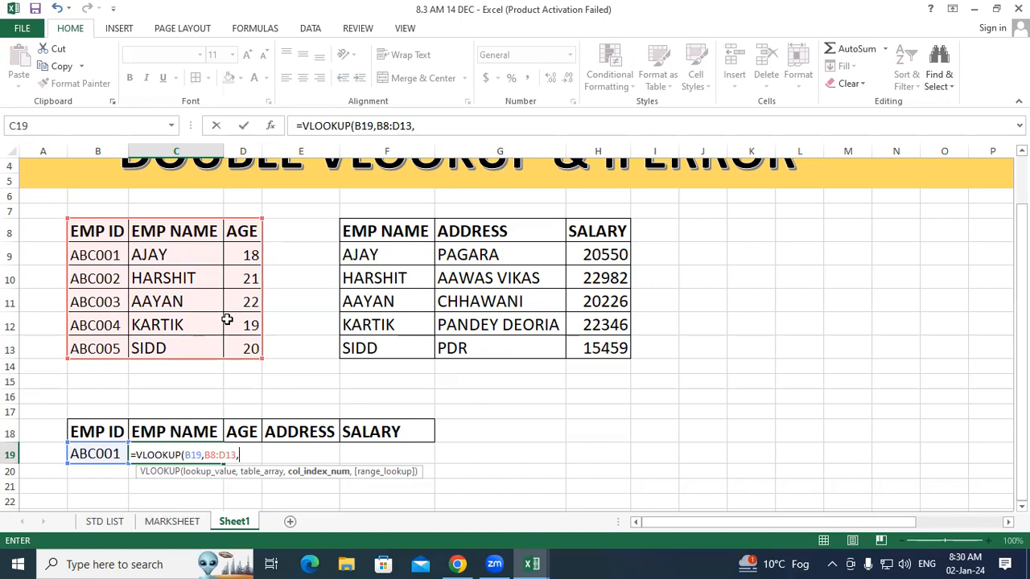
text(2,)
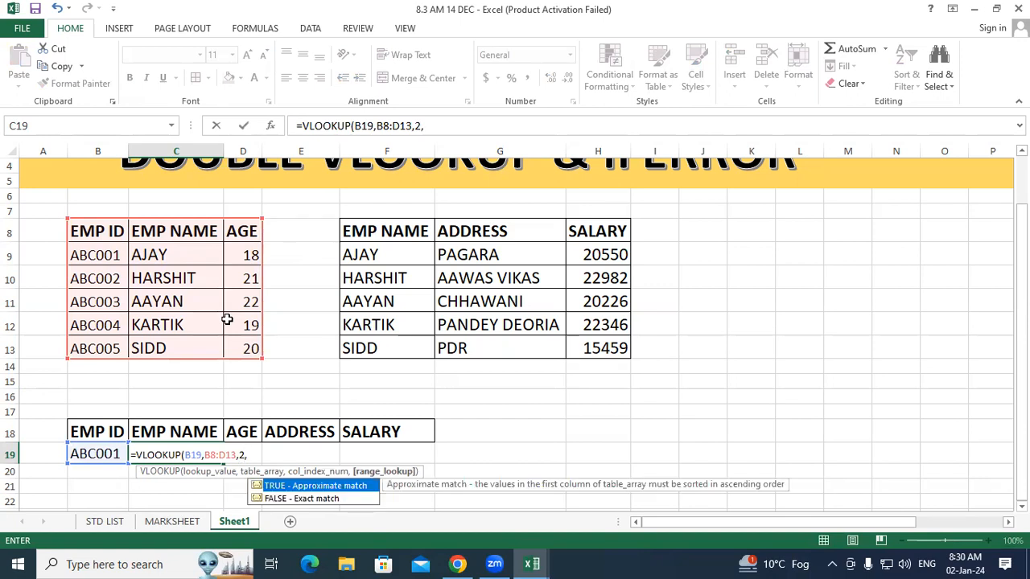
text(0))
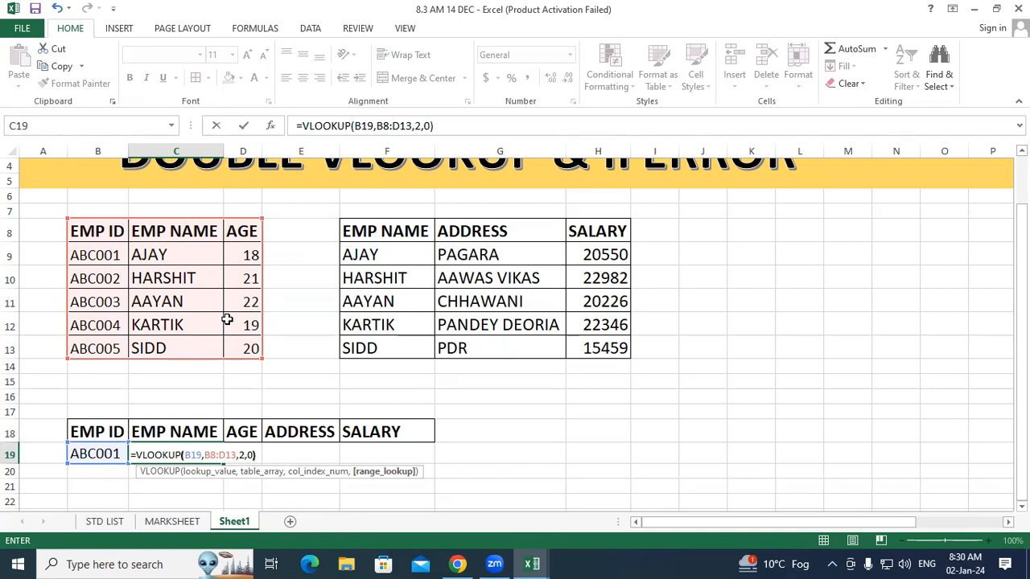
key(Return)
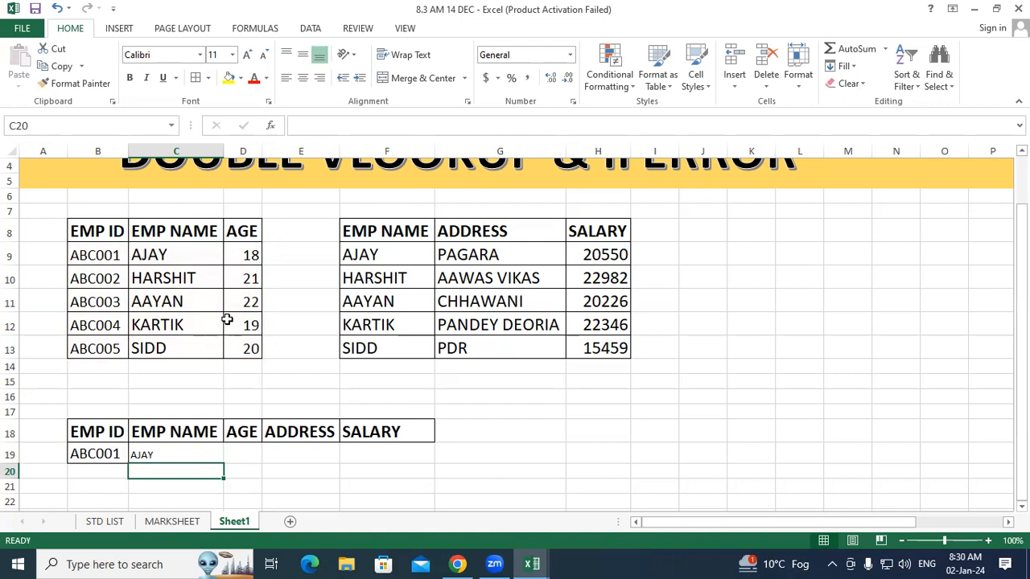
- Enter the formula =VLOOKUP(B19,B8:D13,3,0) in D19 to look up the employee's age by ID
click(251, 450)
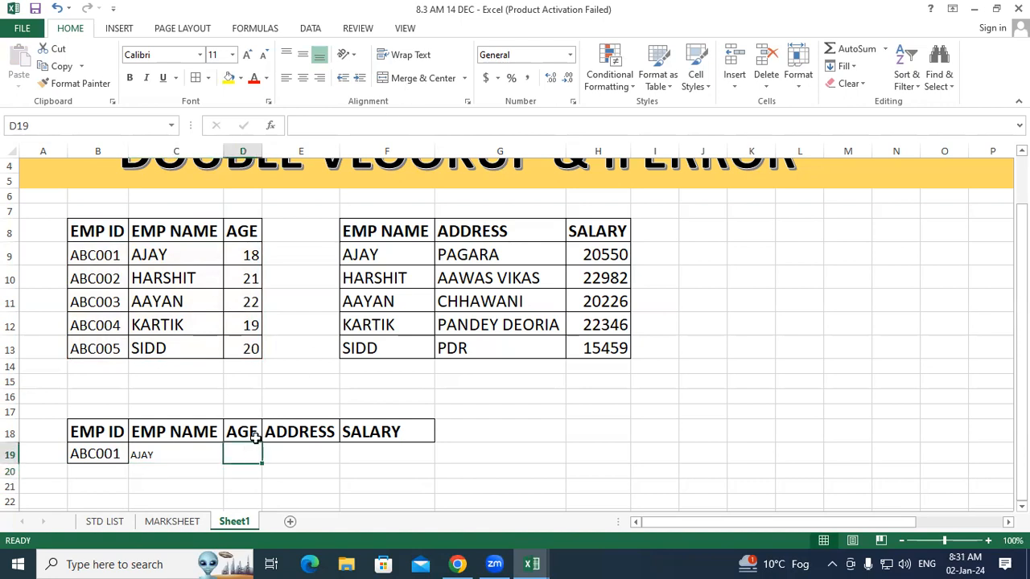
text(=VLO)
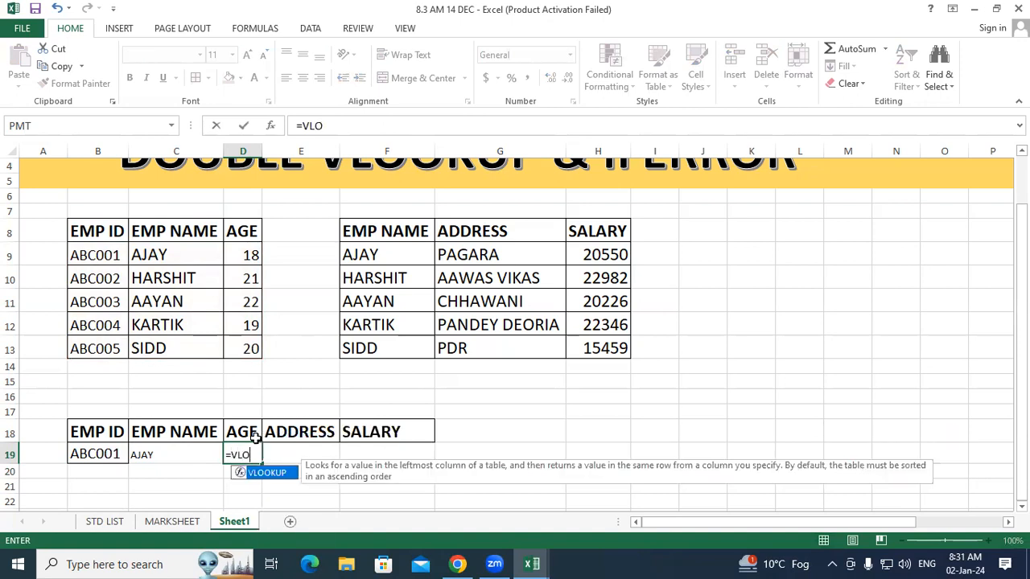
key(Tab)
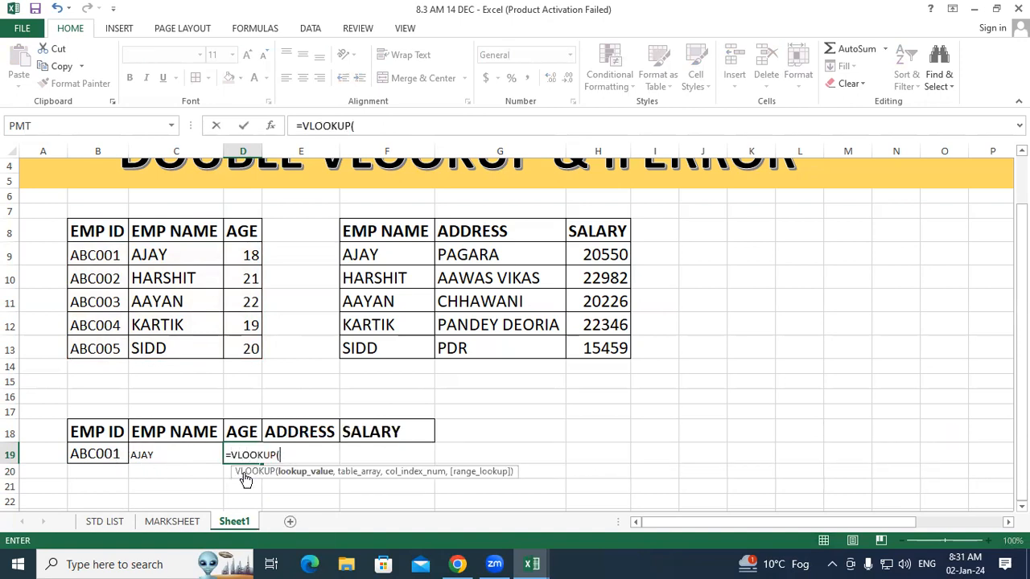
click(113, 456)
text(,)
drag(97, 231, 262, 350)
text(,)
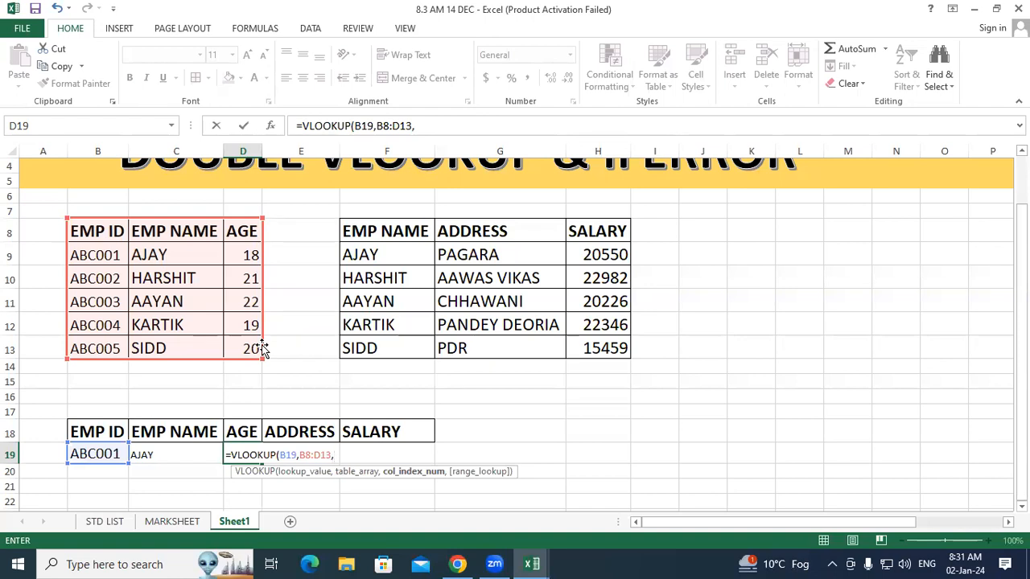
text(3,0)
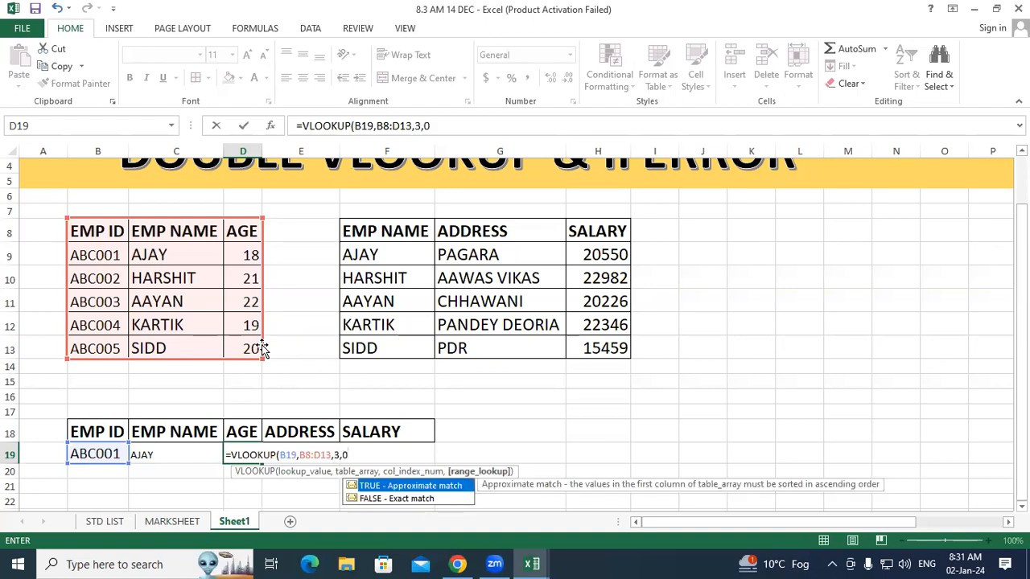
text())
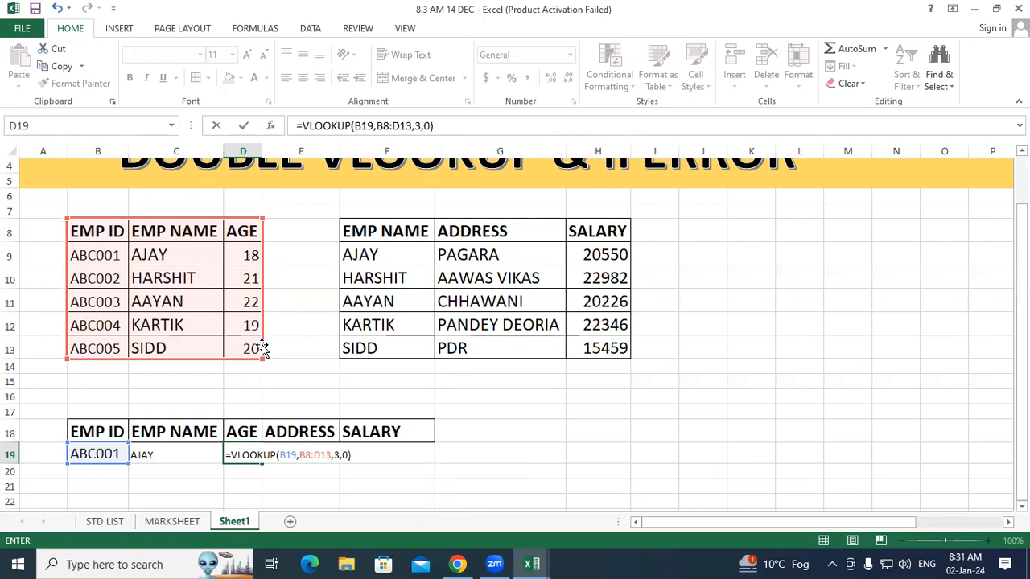
key(Return)
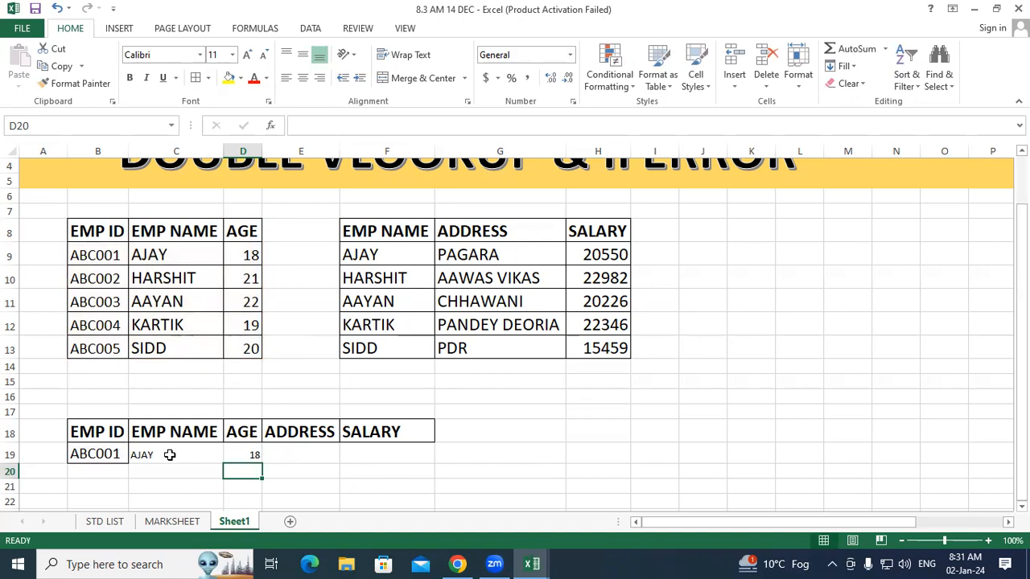
- Increase the font size of cells C19:F19 to 16
click(208, 454)
drag(208, 454, 362, 451)
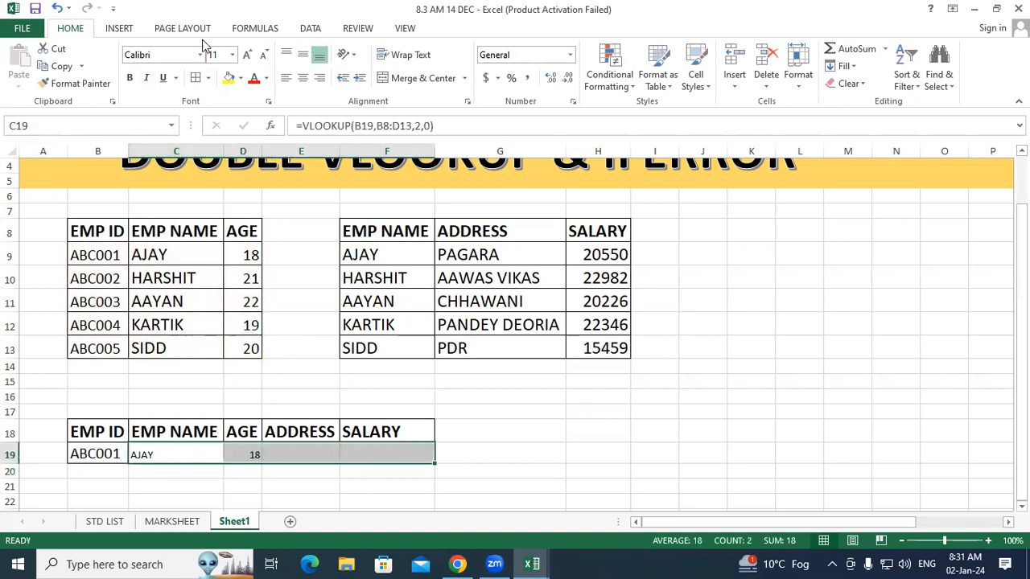
click(247, 54)
click(247, 54)
click(247, 54)
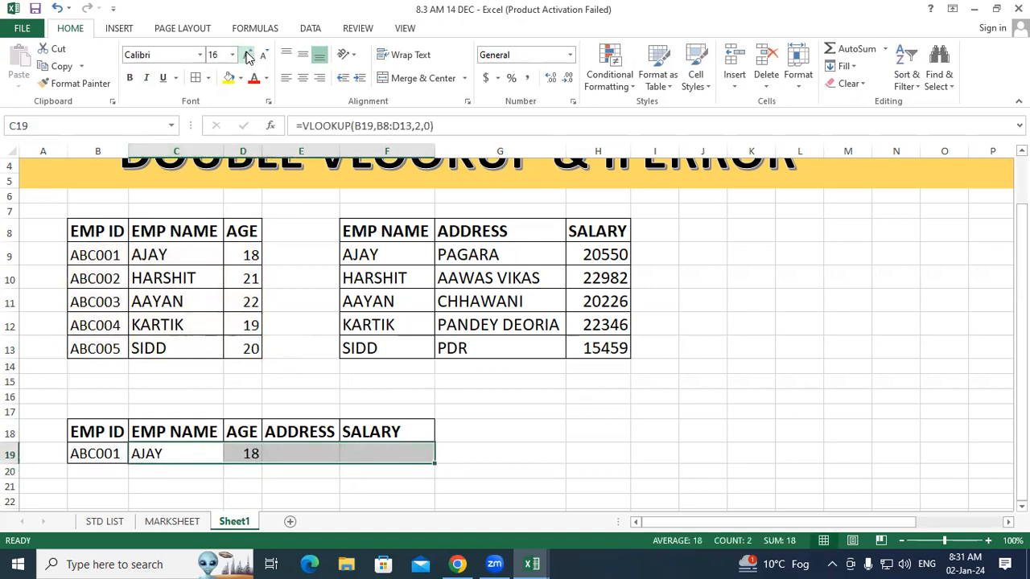
- Enter the formula =VLOOKUP(B19,B8:D13,2,0) in E19 under the ADDRESS header to get the employee name by ID
click(317, 453)
click(393, 454)
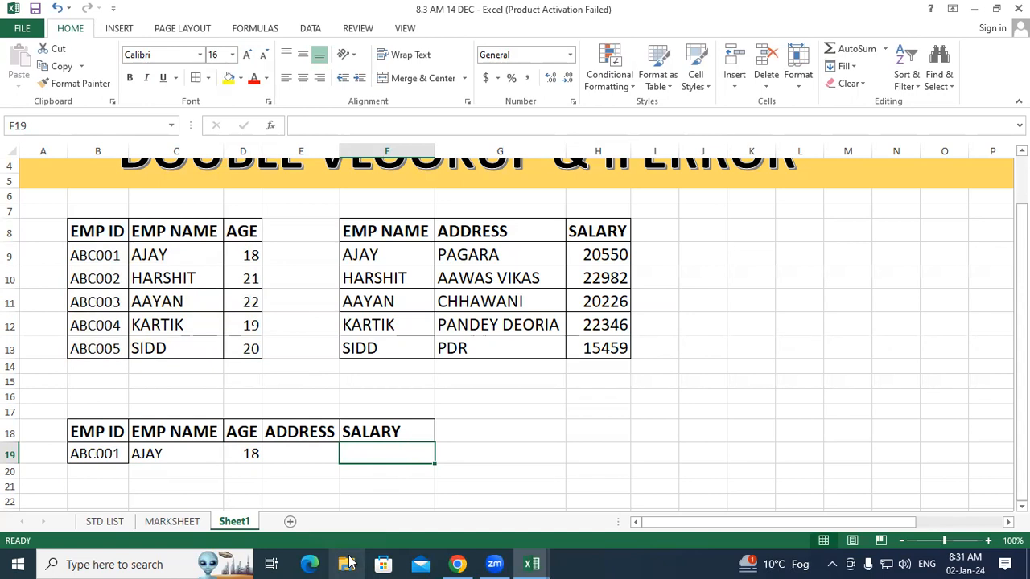
click(290, 455)
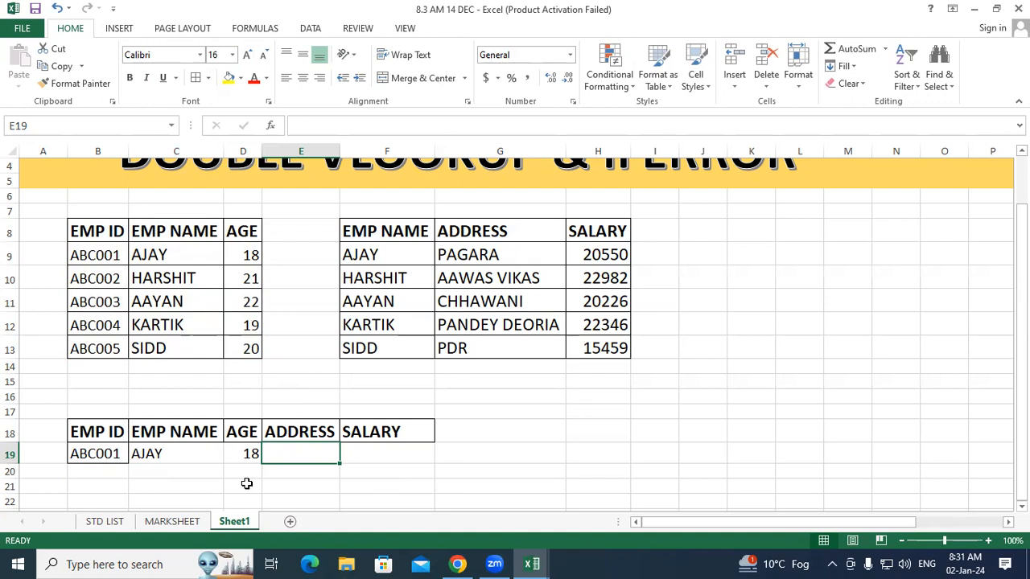
text(=)
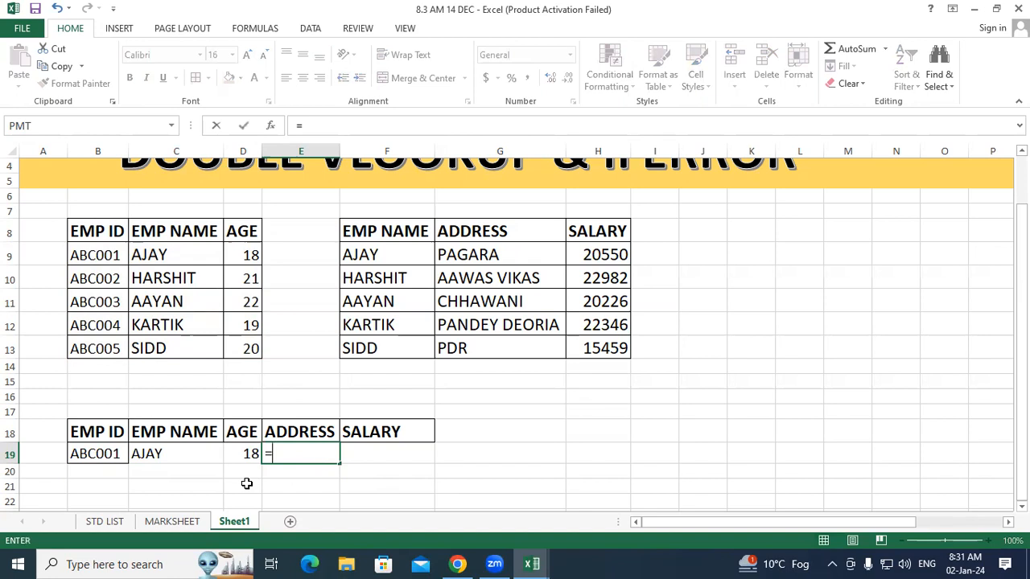
text(VL)
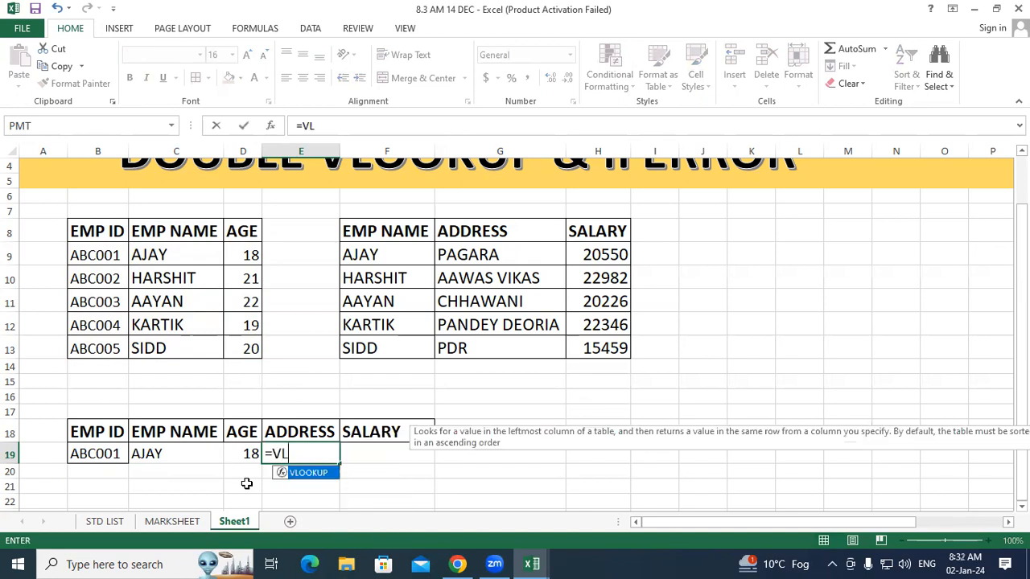
key(Tab)
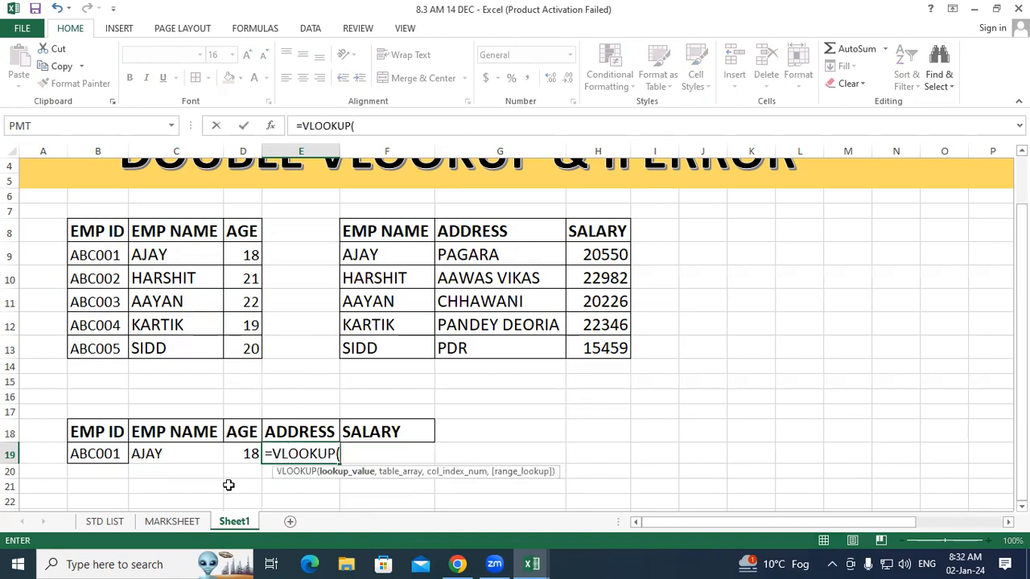
click(106, 453)
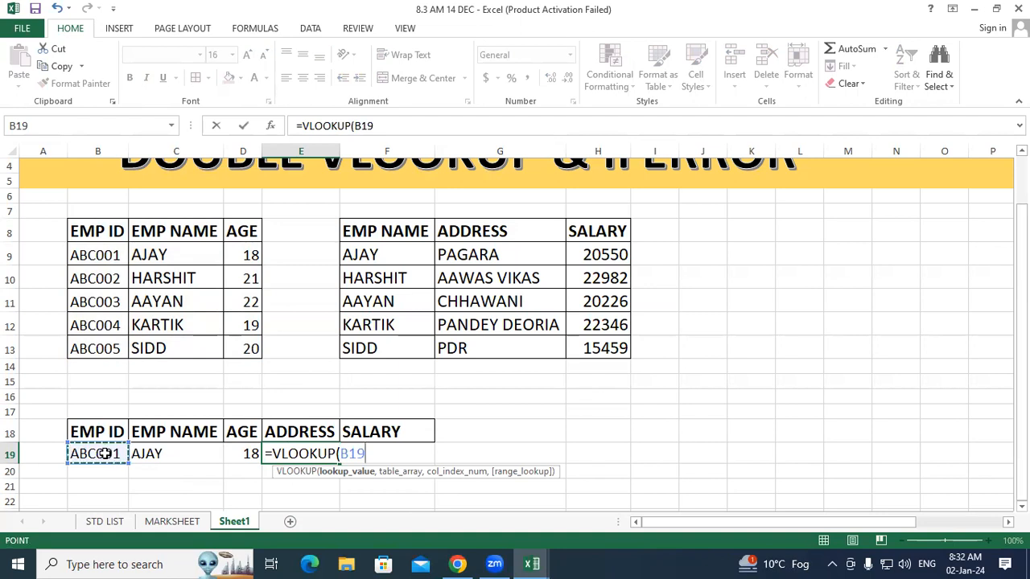
text(,)
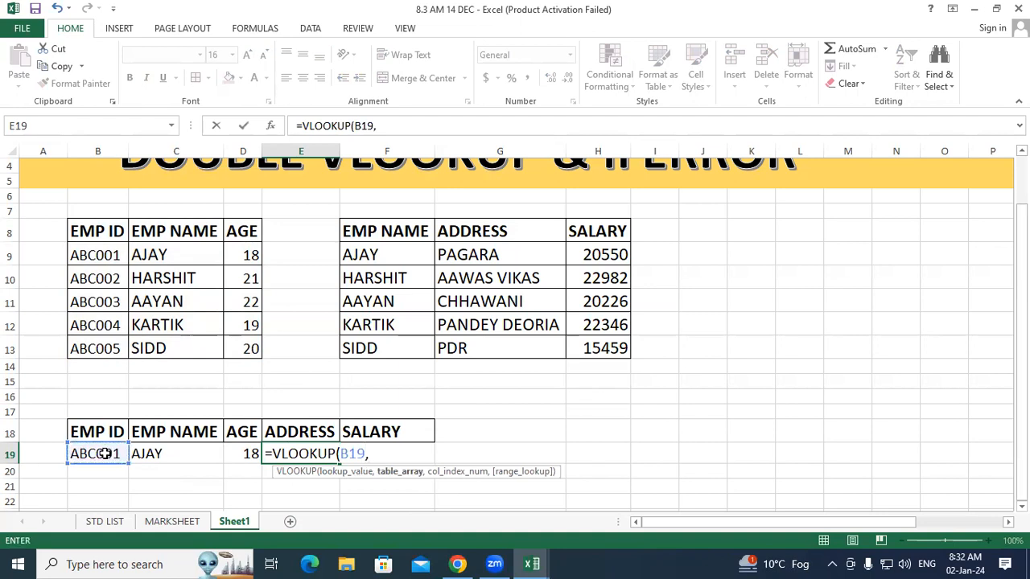
drag(83, 231, 239, 339)
text(,)
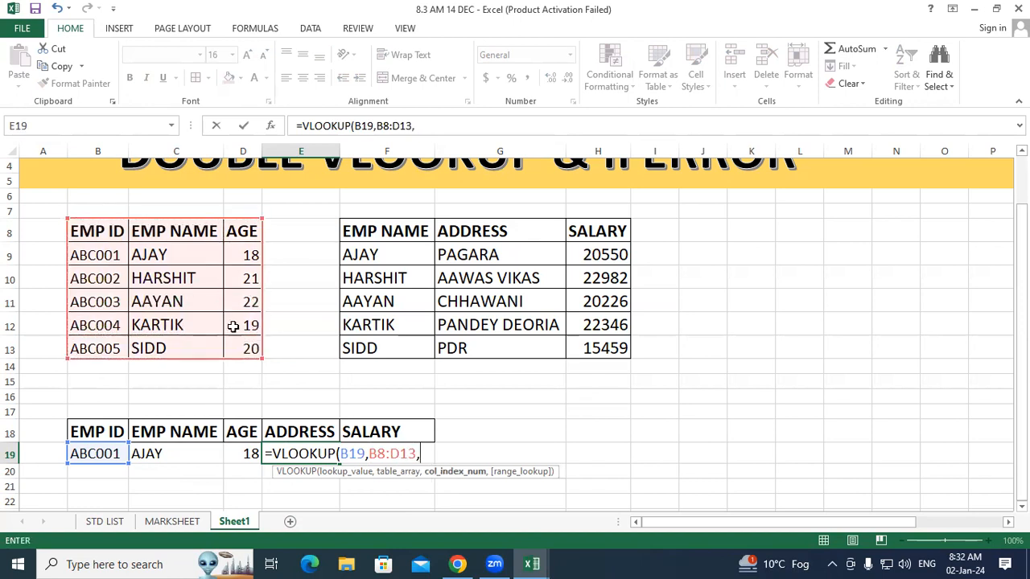
text(2,0)
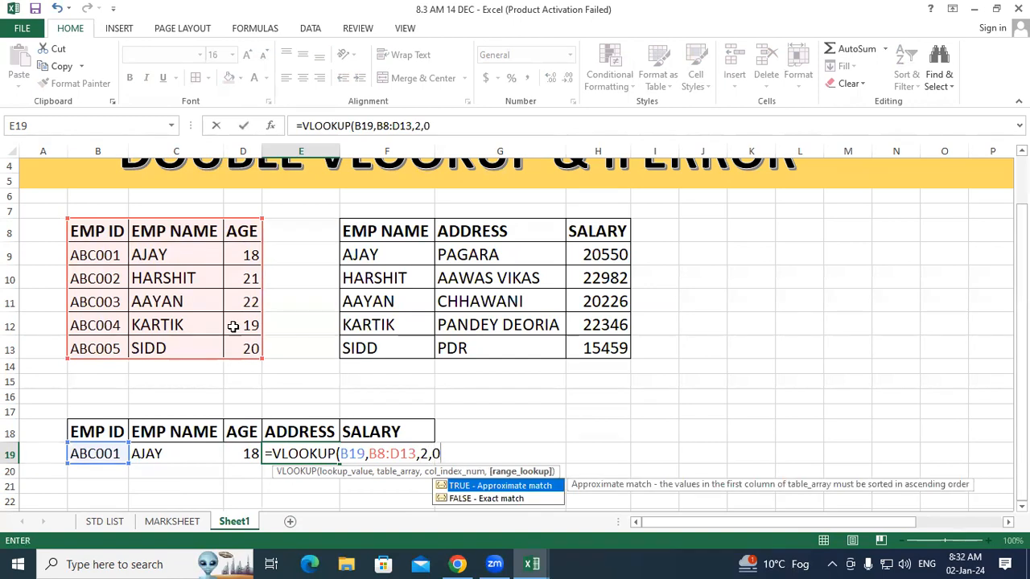
text())
key(Return)
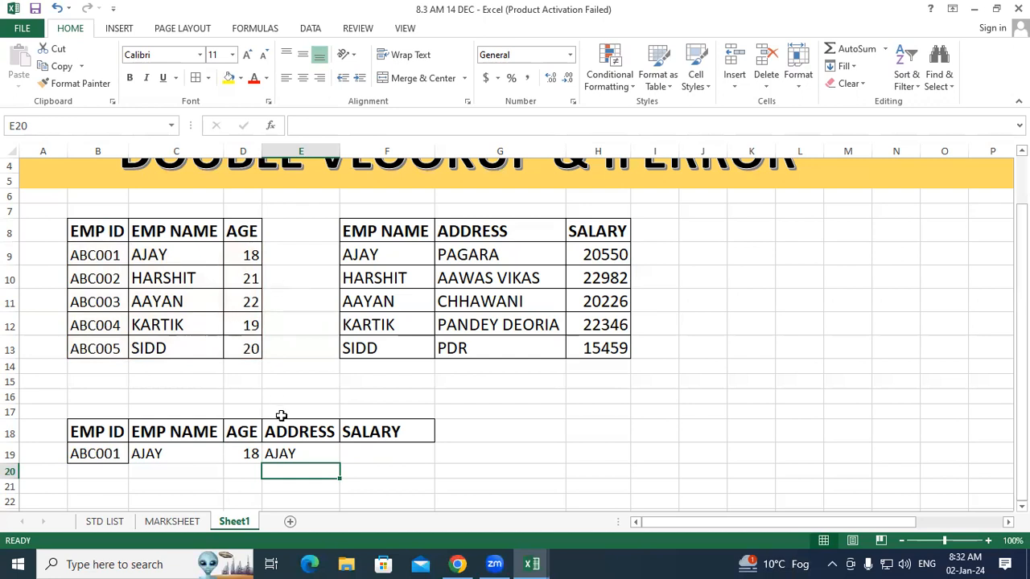
- Nest the E19 formula in an outer lookup for the address: =VLOOKUP(VLOOKUP(B19,B8:D13,2,0),F8:H13,2,0)
double_click(288, 454)
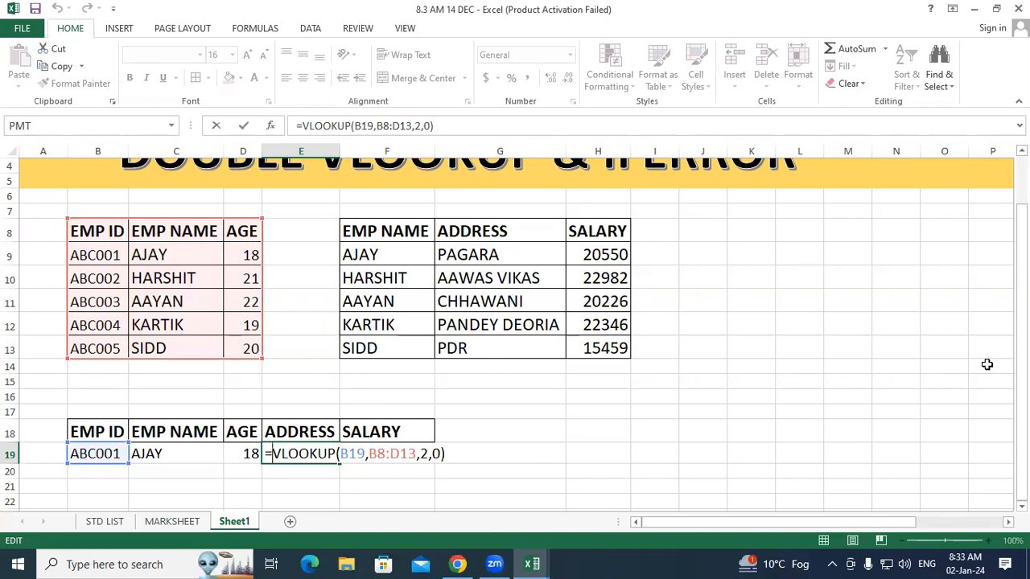
text(VLO)
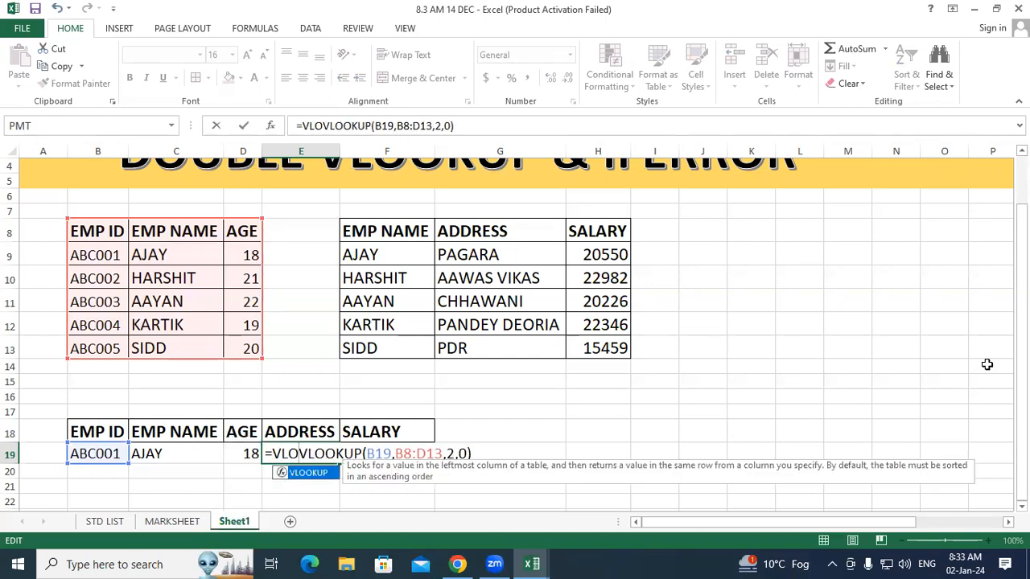
key(Tab)
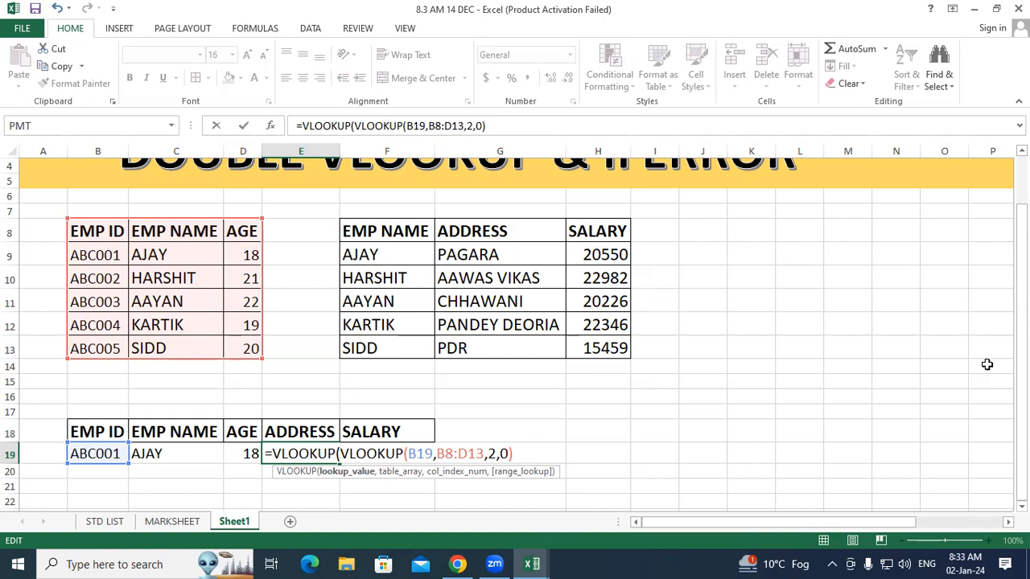
click(513, 455)
text(,)
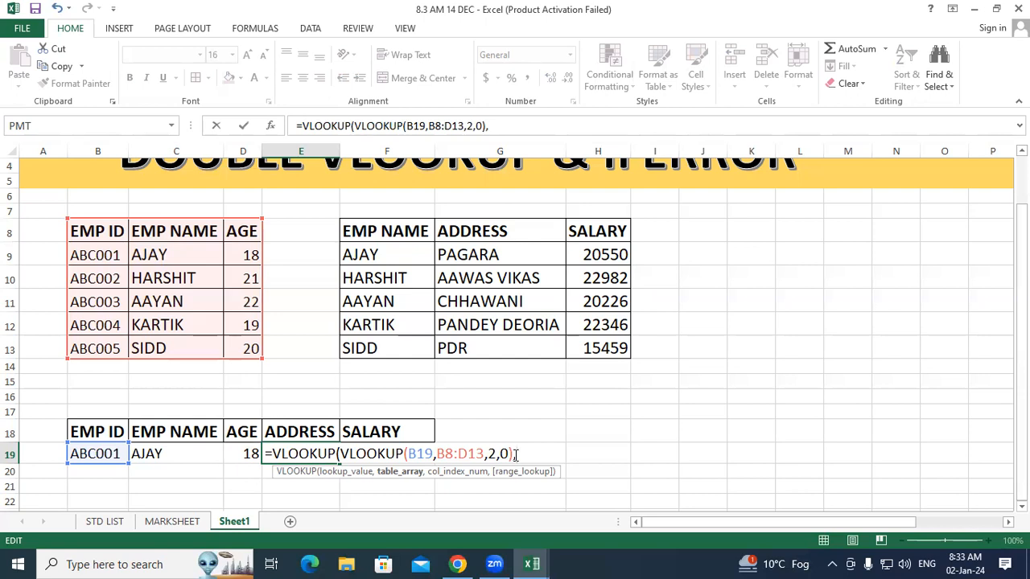
drag(359, 232, 600, 339)
text(,)
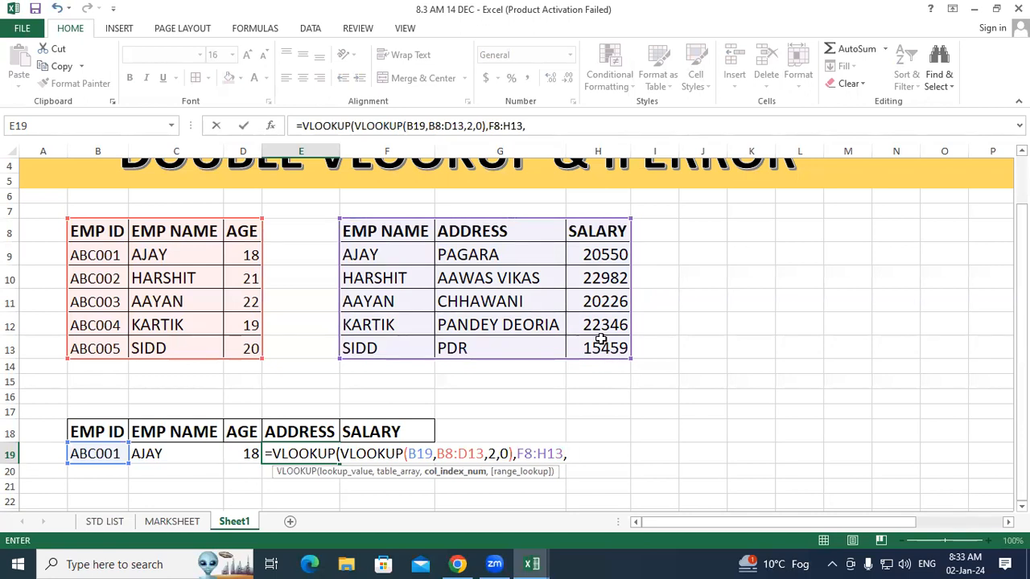
text(2,)
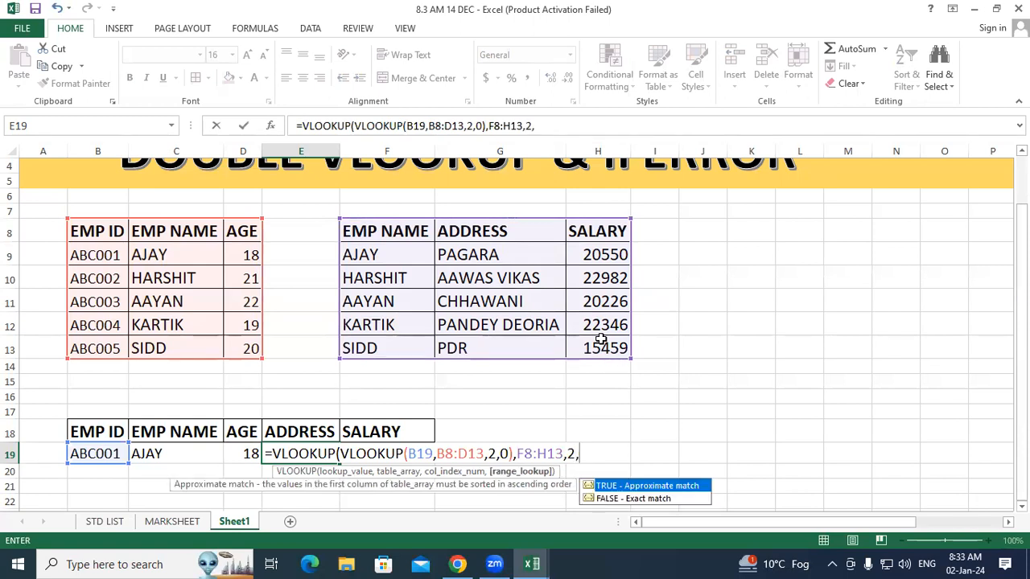
text(0))
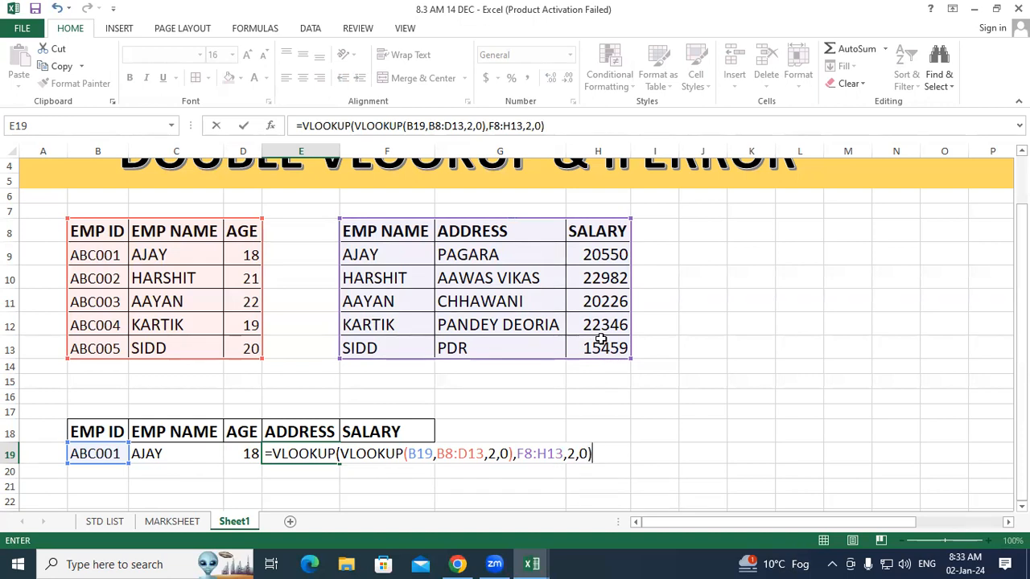
key(Return)
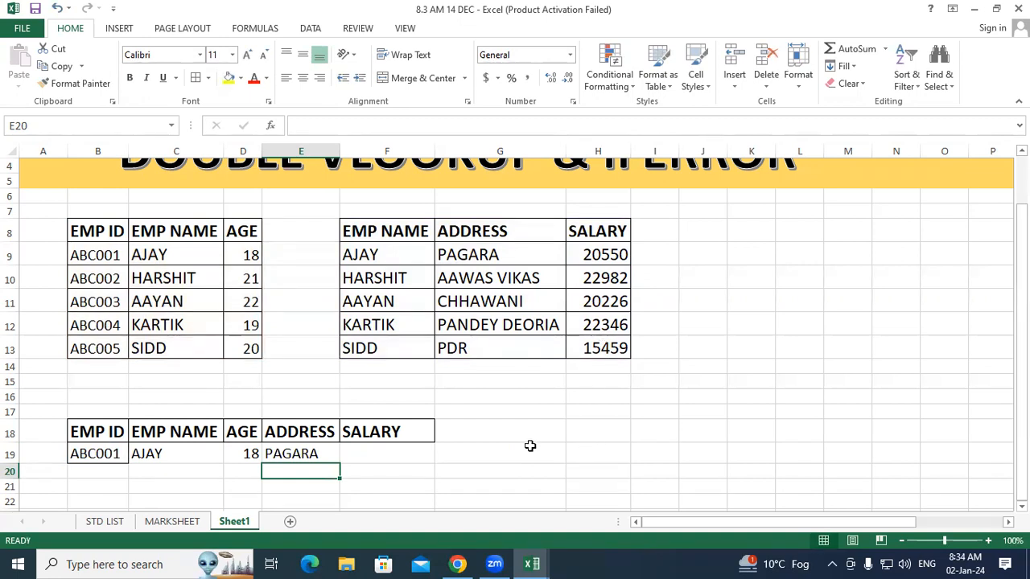
- Enter the formula =VLOOKUP(B19,B8:D13,2,0) in F19 under the SALARY header to get the employee name by ID
click(401, 454)
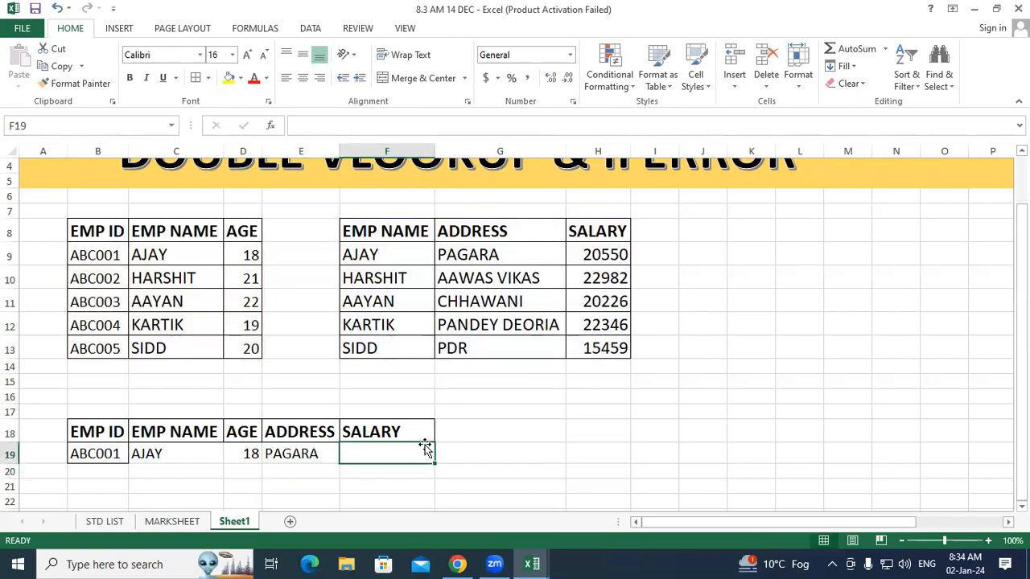
text(=VLOOKUP()
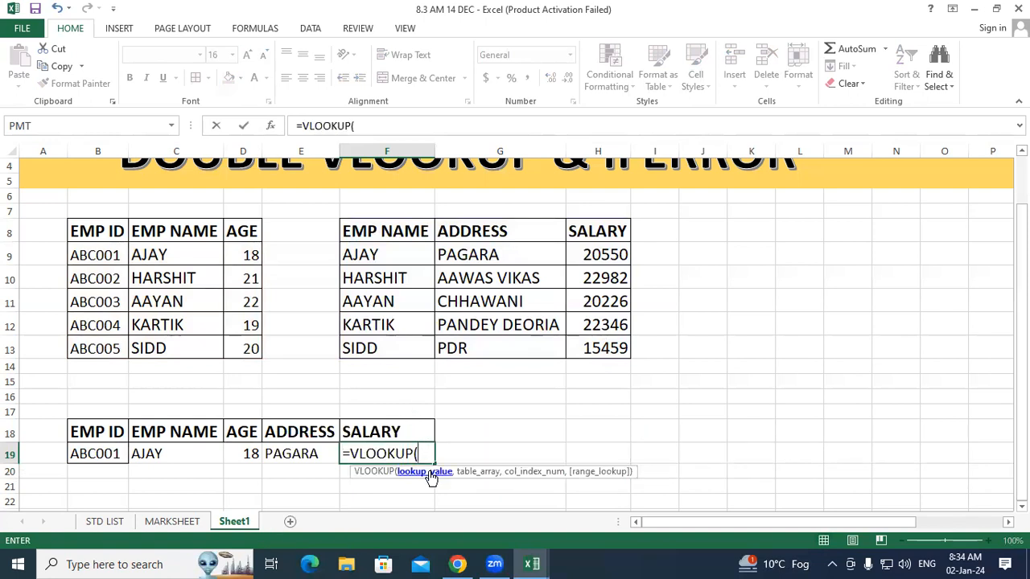
click(115, 453)
text(,)
drag(96, 233, 233, 345)
text(,)
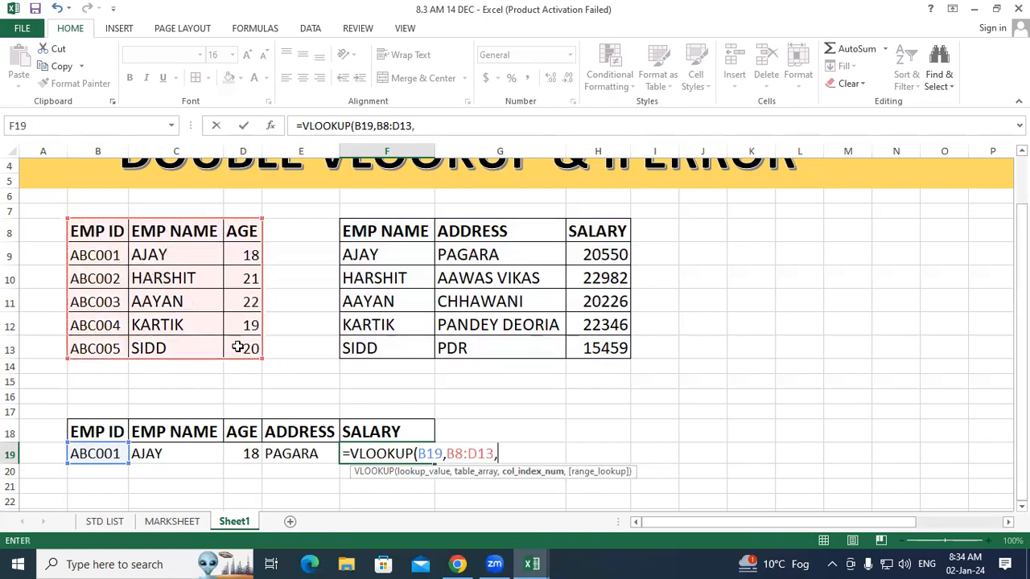
text(2,)
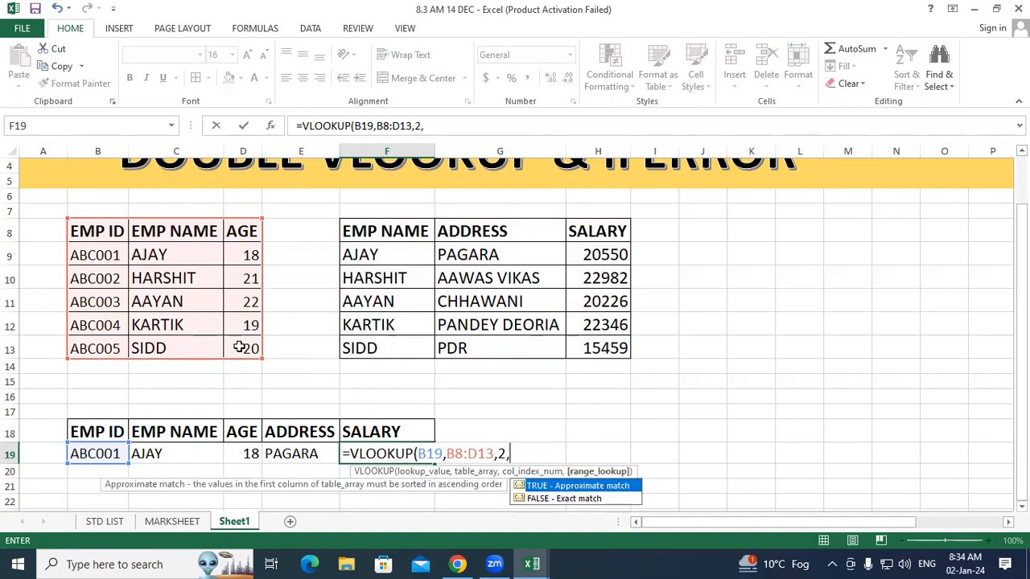
text(0))
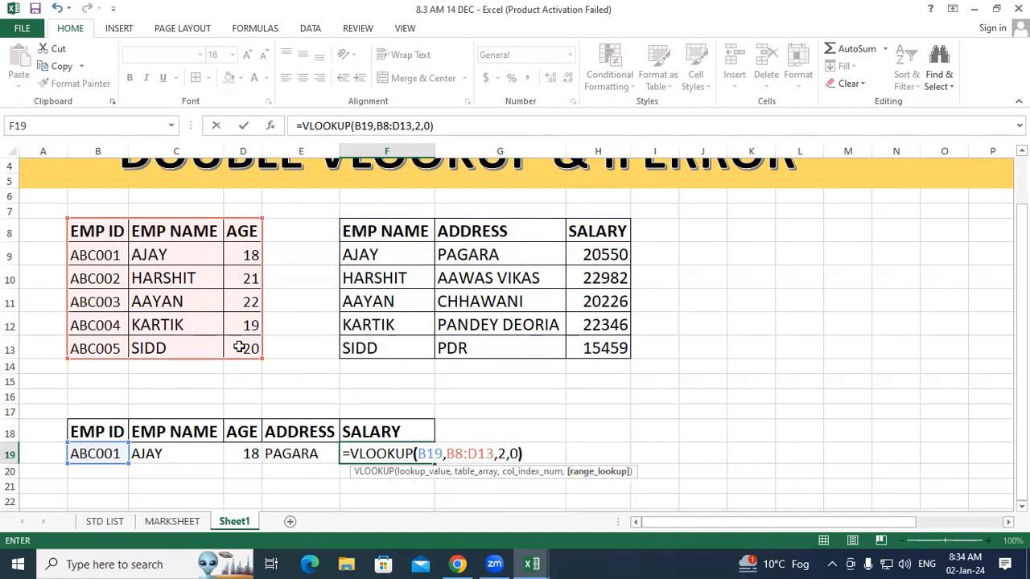
key(Return)
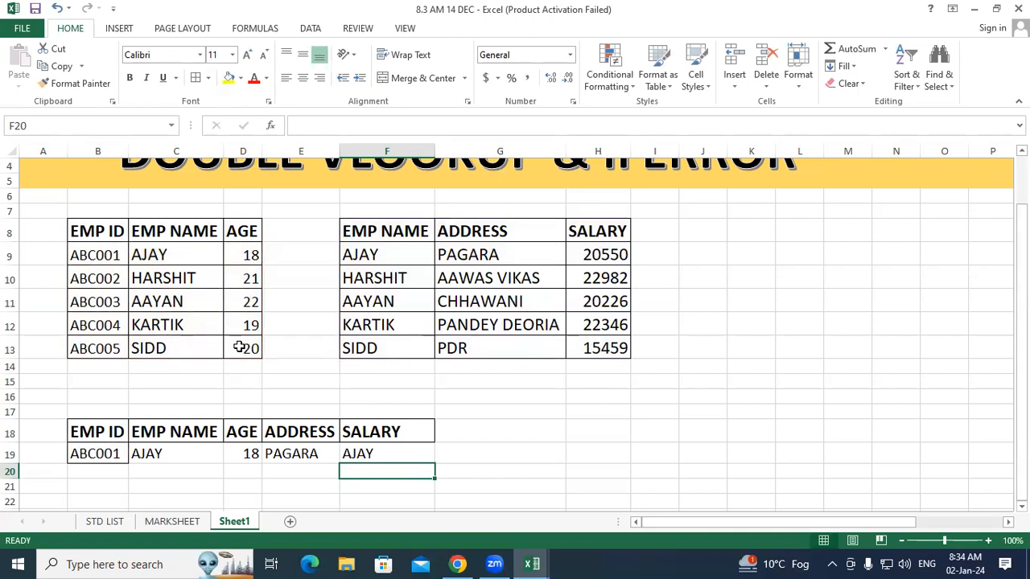
- Nest the F19 formula in an outer lookup for the salary: =VLOOKUP(VLOOKUP(B19,B8:D13,2,0),F8:H13,3,0)
double_click(354, 453)
click(352, 455)
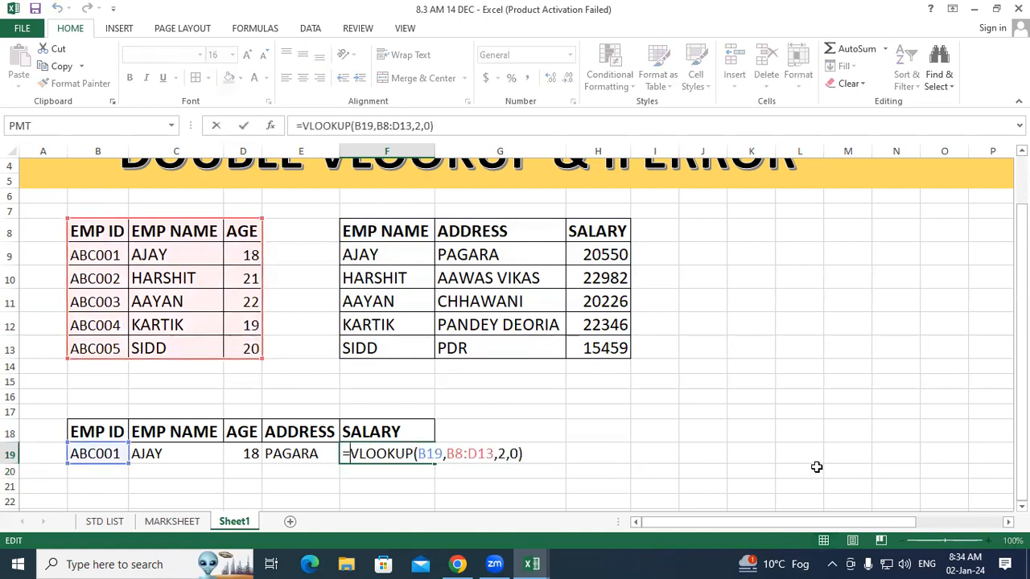
text(VLO)
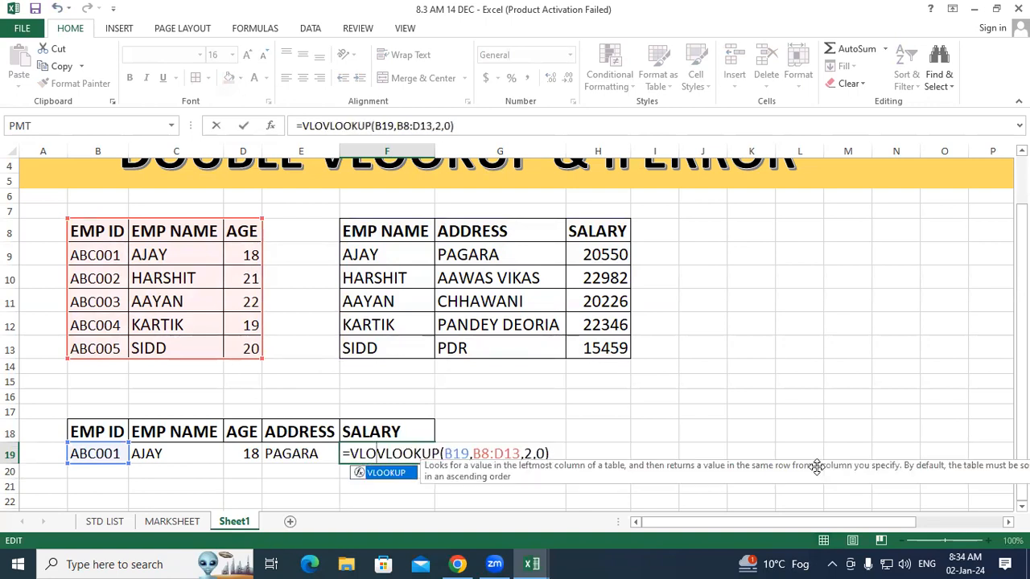
key(Tab)
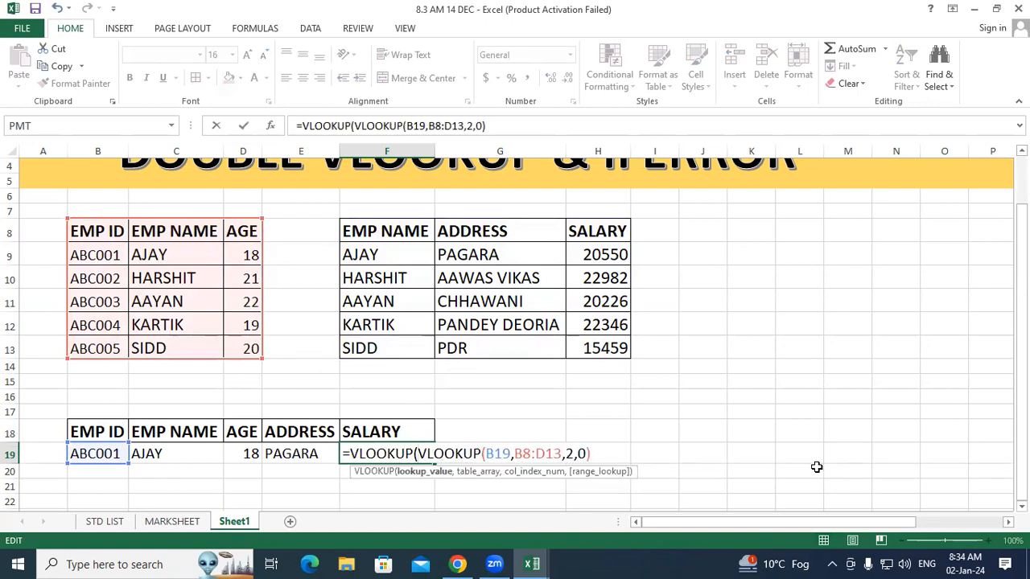
click(603, 456)
text(,)
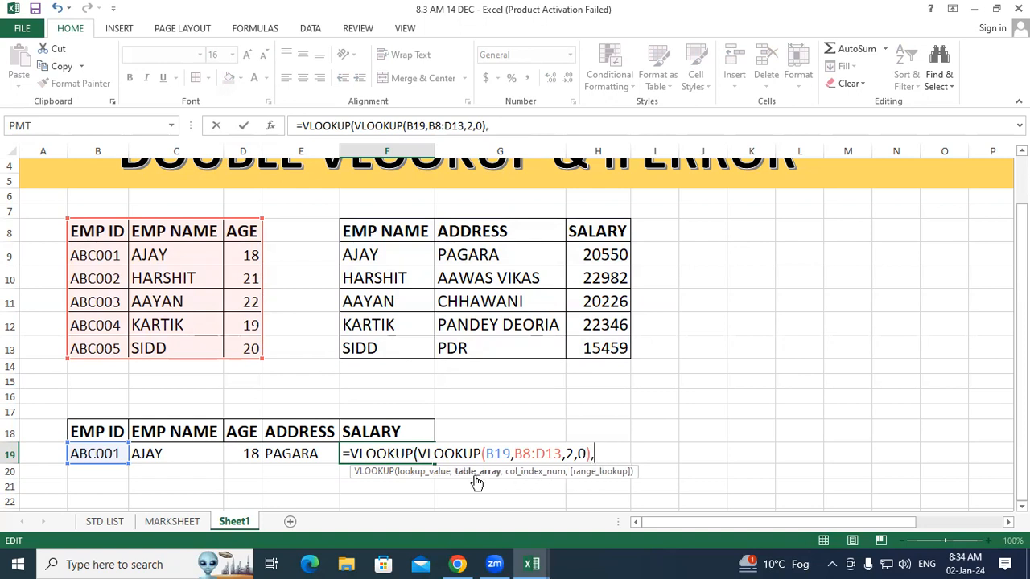
drag(391, 231, 593, 344)
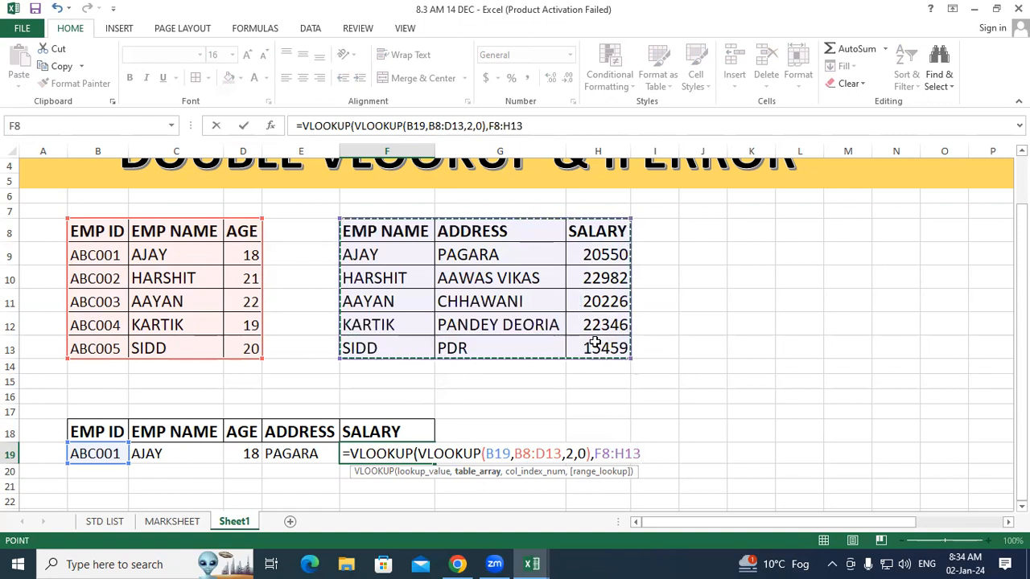
text(,)
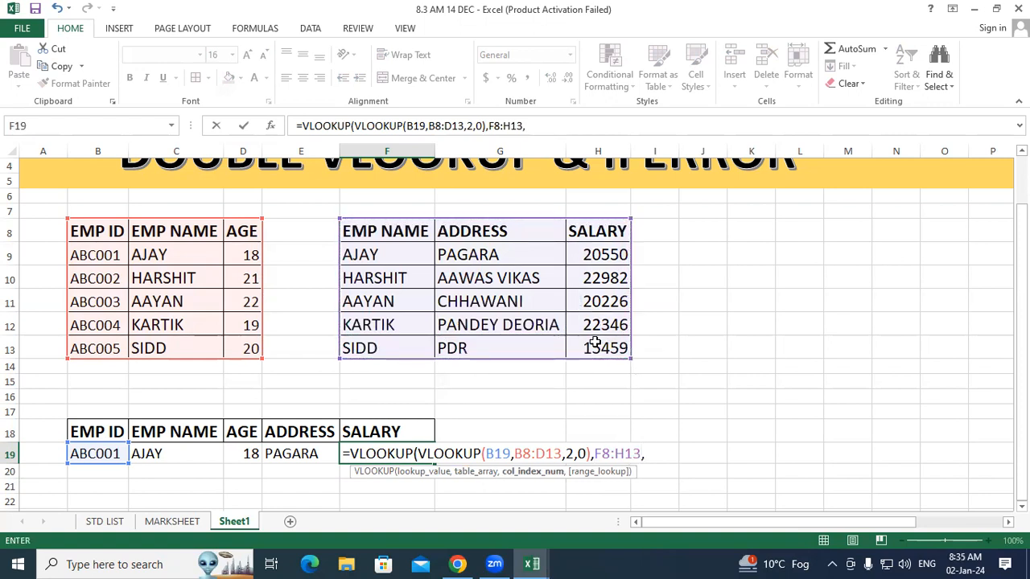
text(3,0))
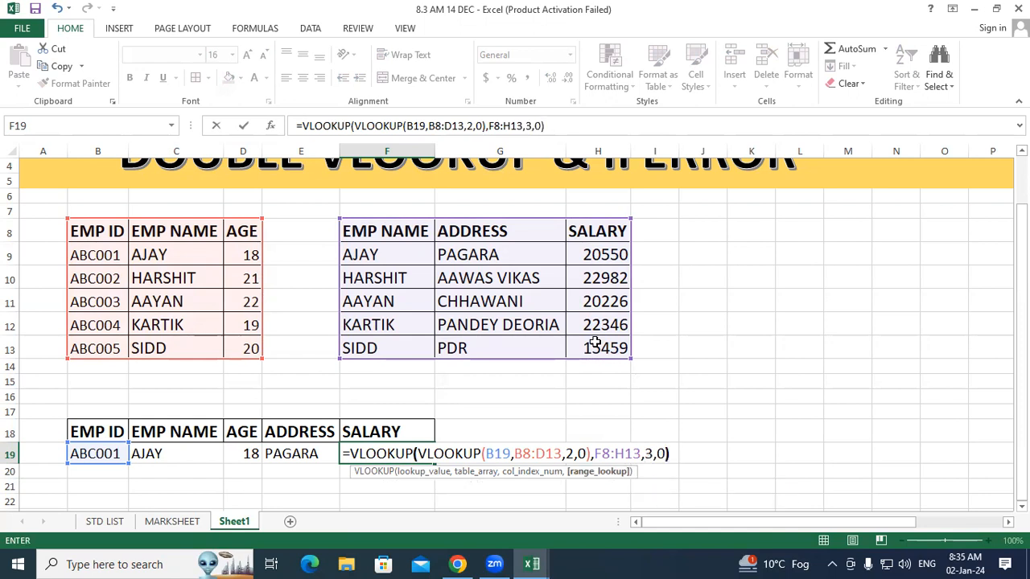
key(Return)
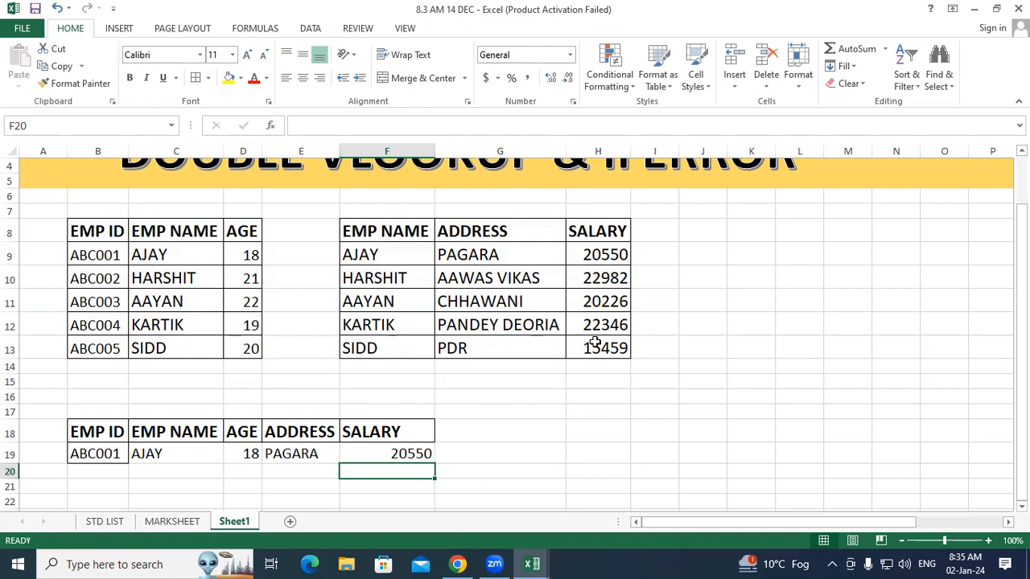
- Start a double lookup in F20 with the inner VLOOKUP(B19,B8:D13,2,0) as the outer VLOOKUP's lookup value
text(=vl)
key(Tab)
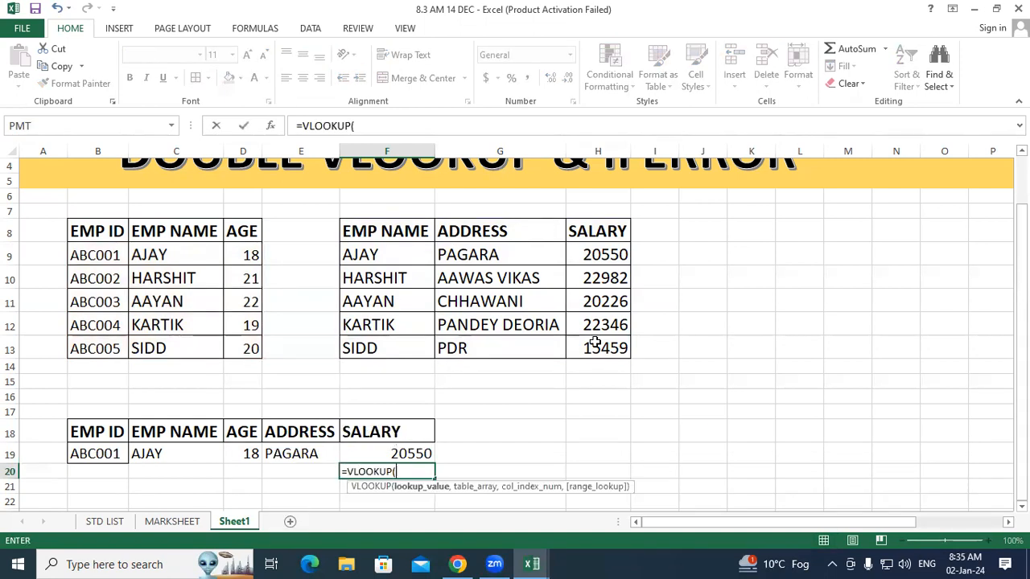
text(vlo)
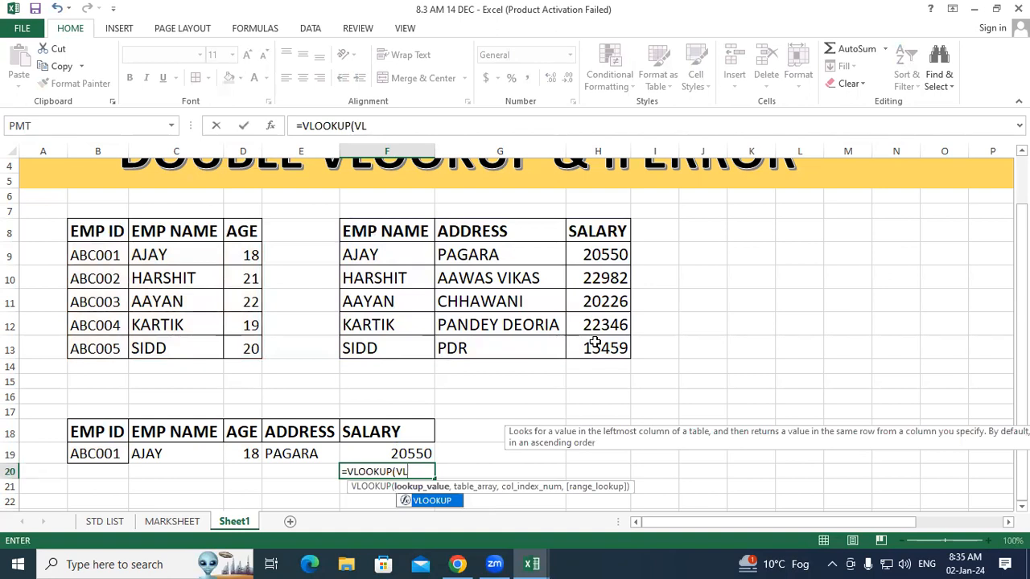
key(Tab)
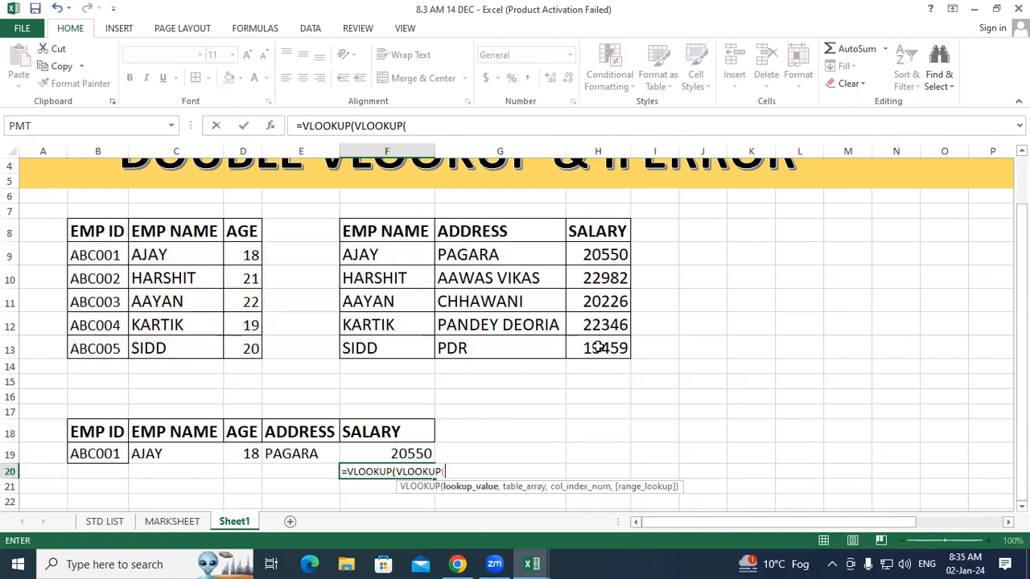
click(98, 453)
text(,)
drag(84, 233, 250, 343)
text(,2)
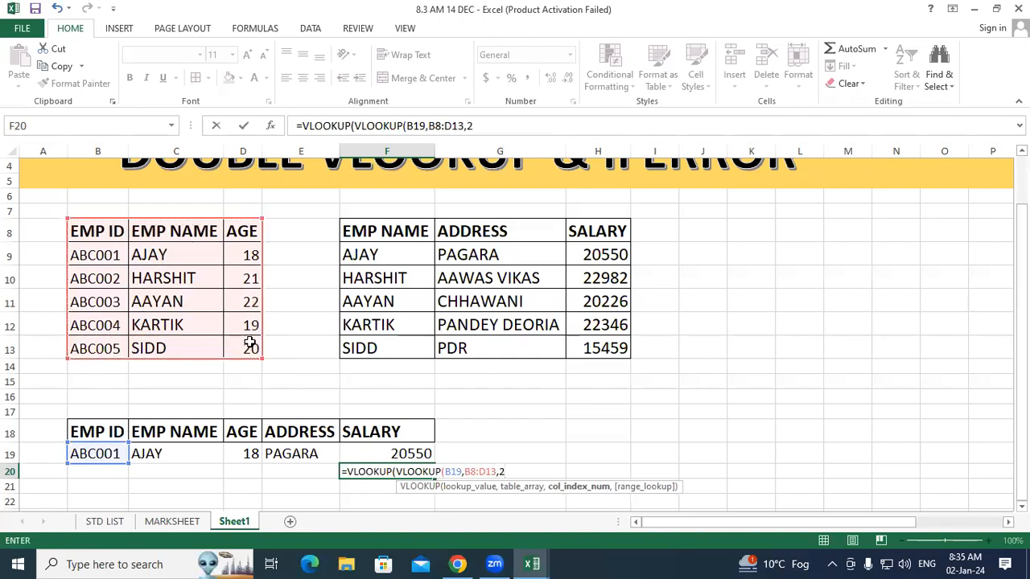
text(,0))
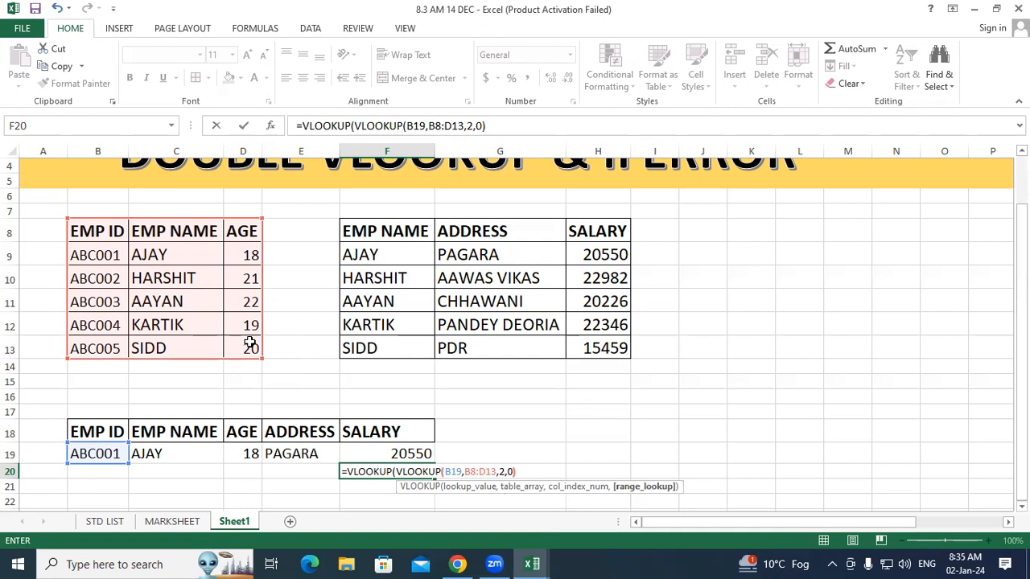
- Complete the outer VLOOKUP in F20 with table range F8:H13, column index 3 and exact match 0
text(,)
drag(349, 233, 599, 347)
text(,3)
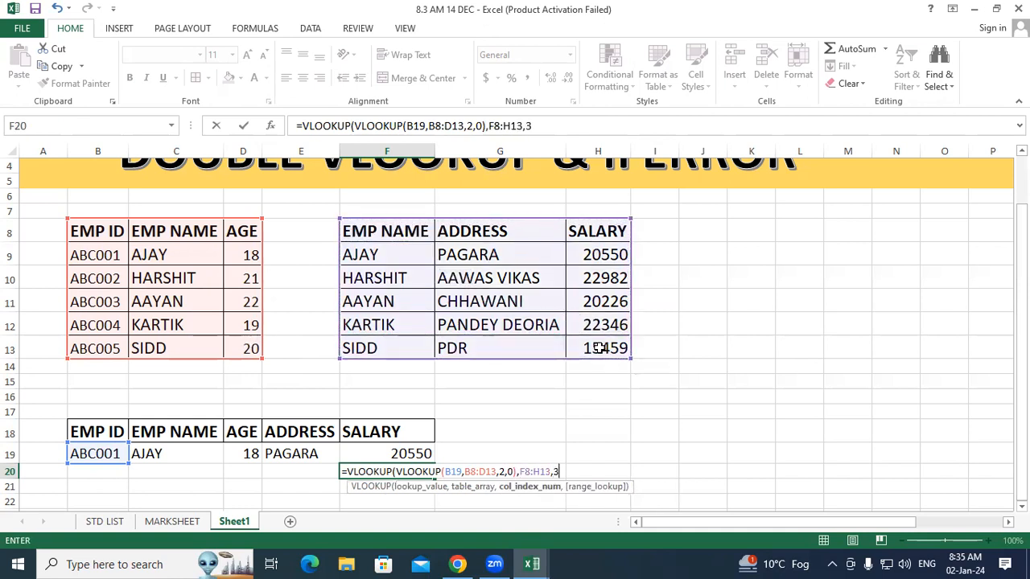
text(,0))
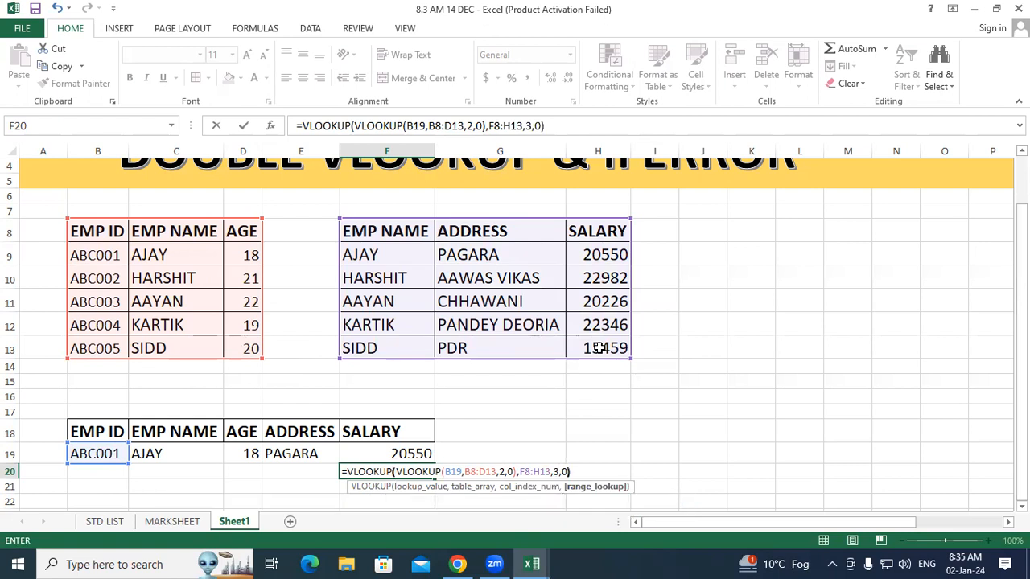
key(Return)
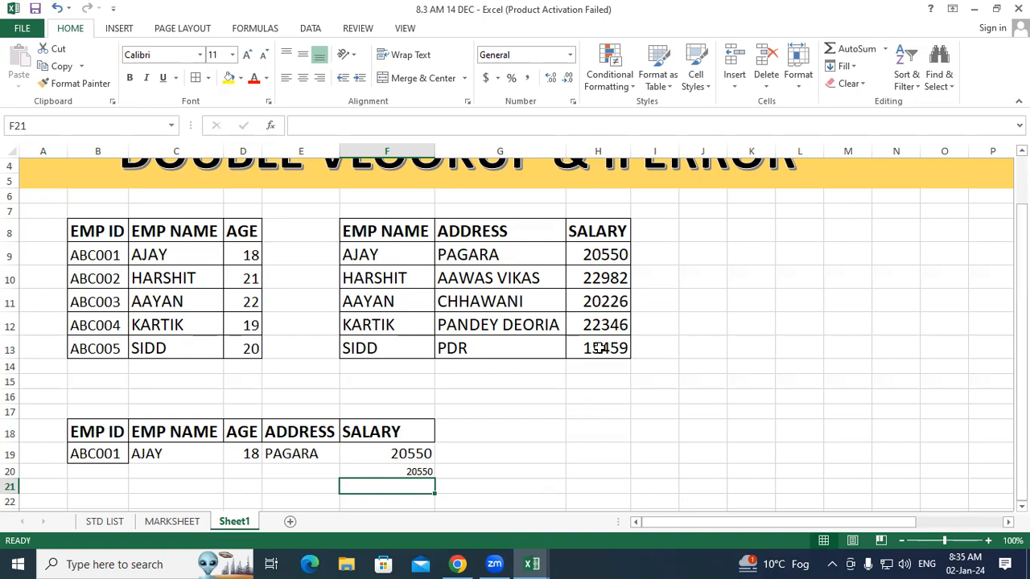
- Examine the arguments of the double VLOOKUP formula in F19 under the SALARY header
click(398, 460)
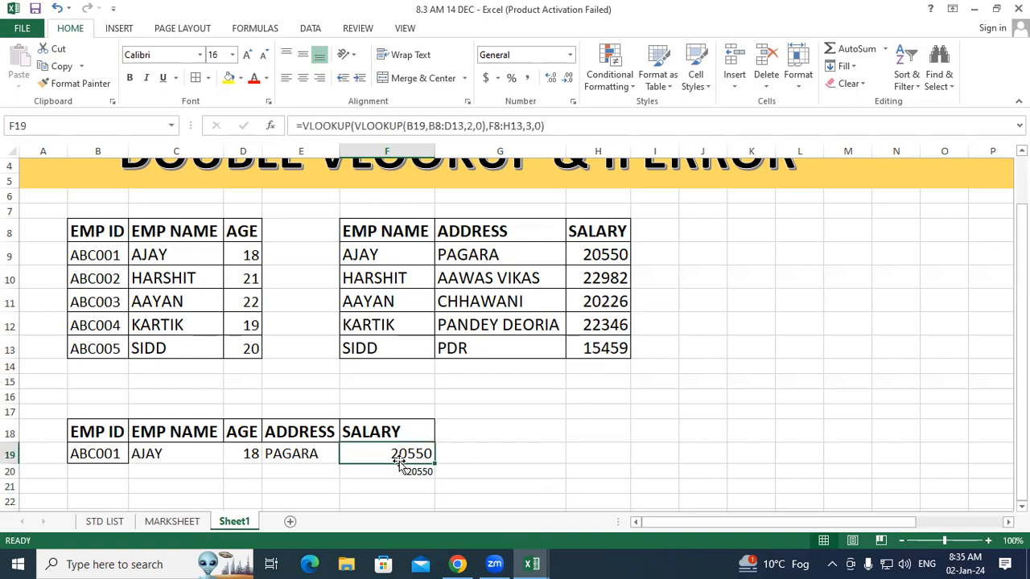
click(475, 126)
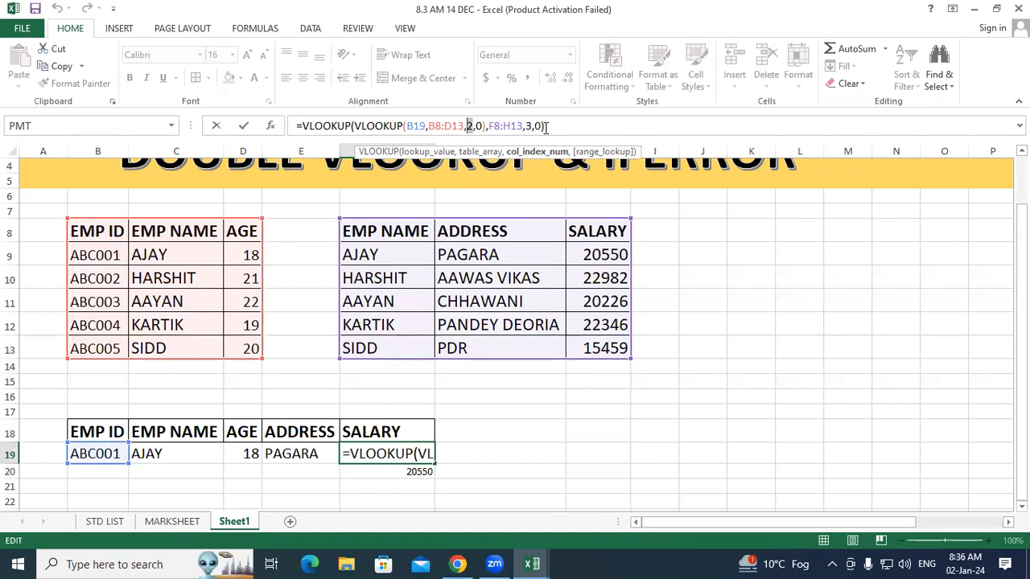
key(Return)
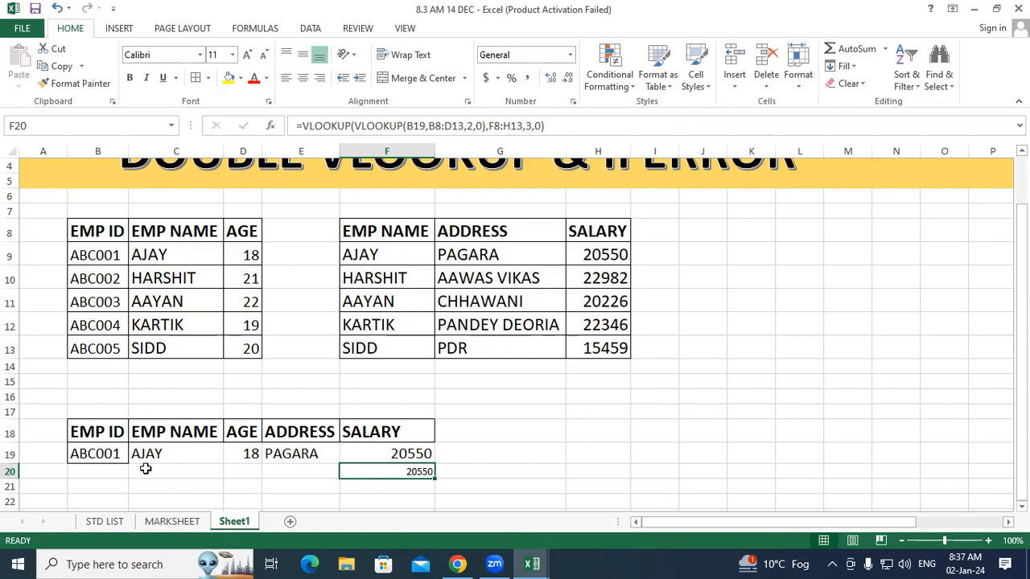
- Test the lookups with an unlisted employee ID by changing the last digit in B19 to 6, and undo that change
click(123, 453)
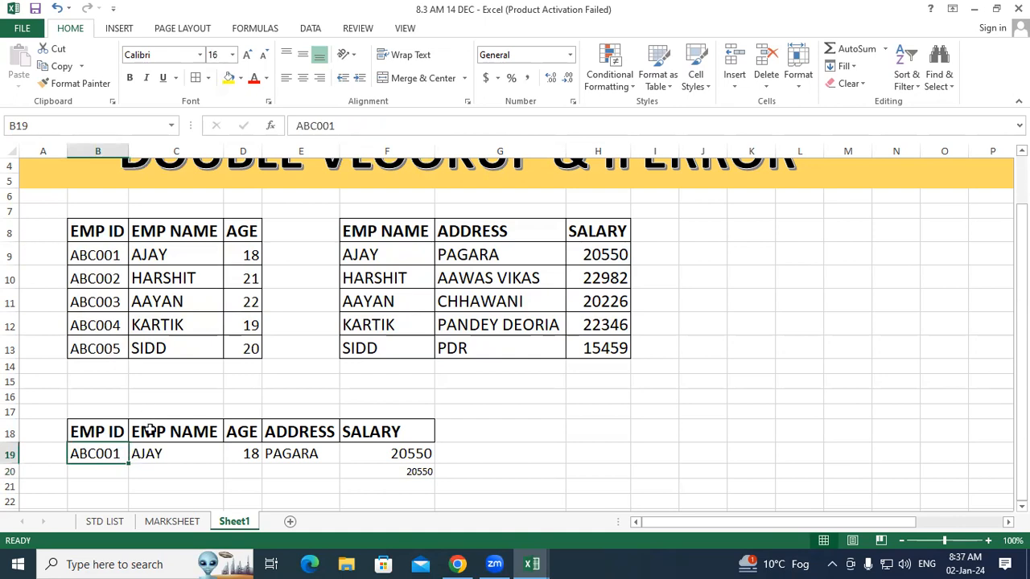
double_click(124, 455)
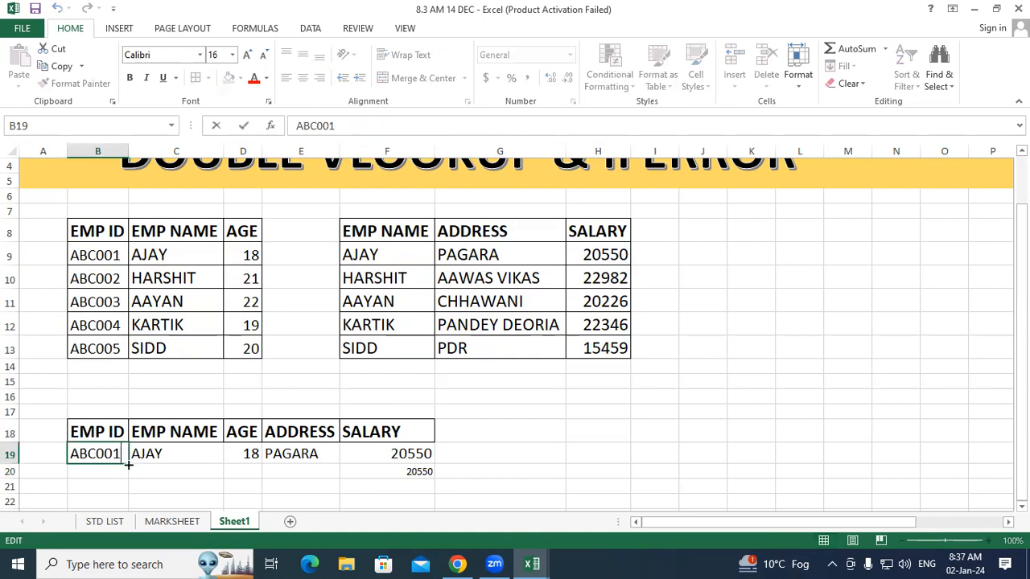
key(BackSpace)
text(6)
key(Return)
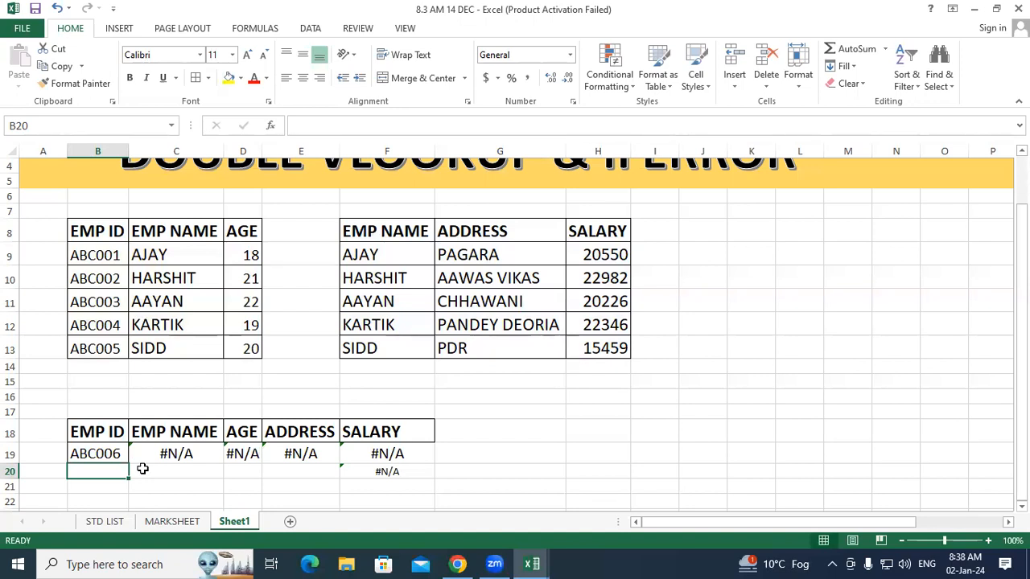
key(ctrl+z)
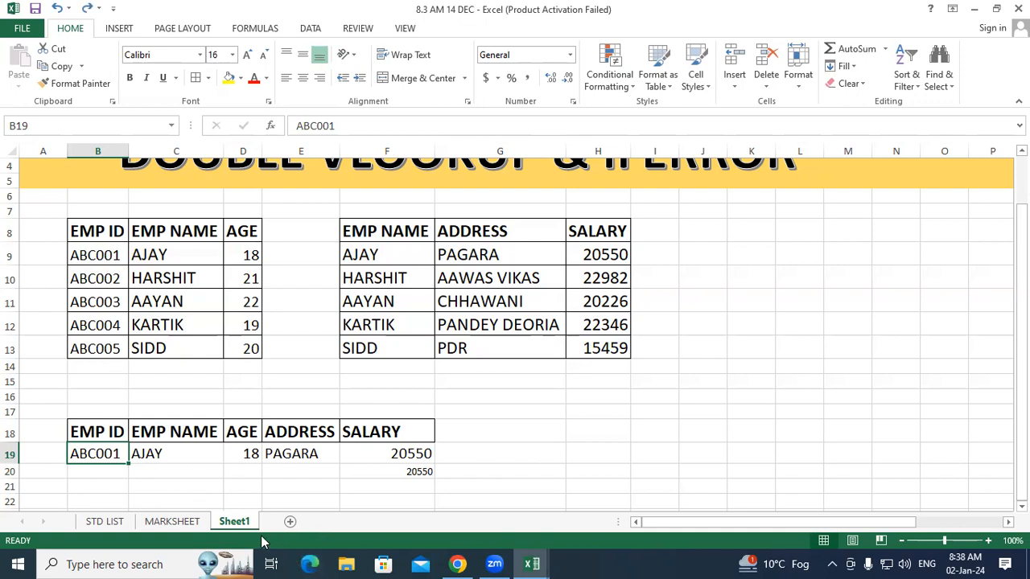
- Wrap the employee name formula in C19 in an IFERROR function, with the existing VLOOKUP as its value argument
click(194, 453)
click(245, 453)
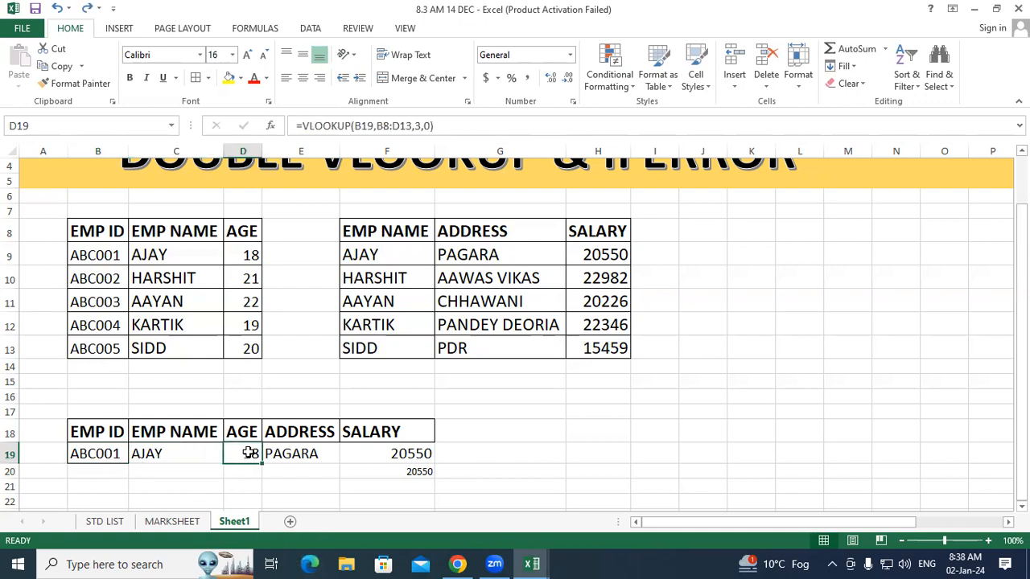
click(278, 455)
click(382, 446)
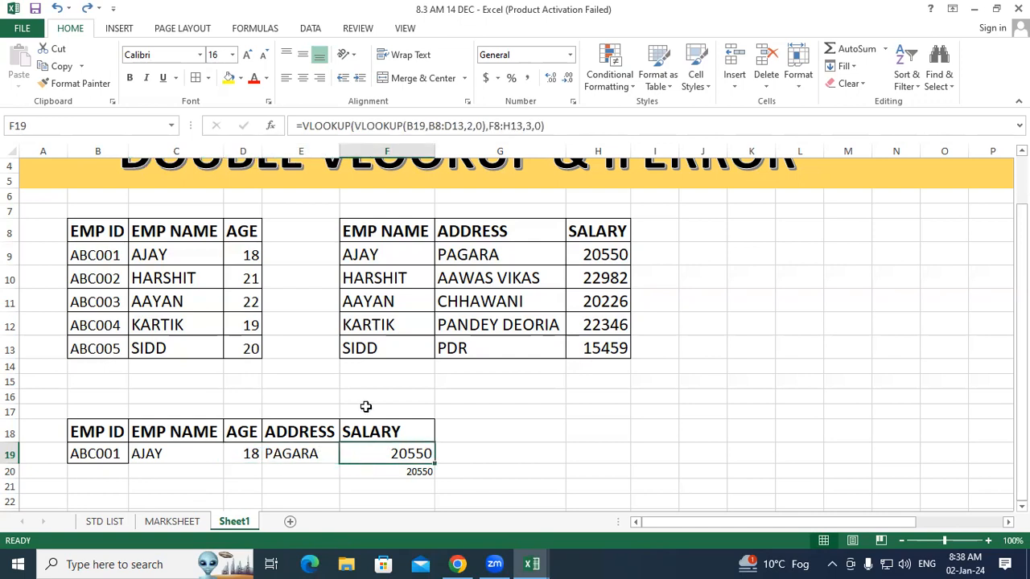
double_click(174, 455)
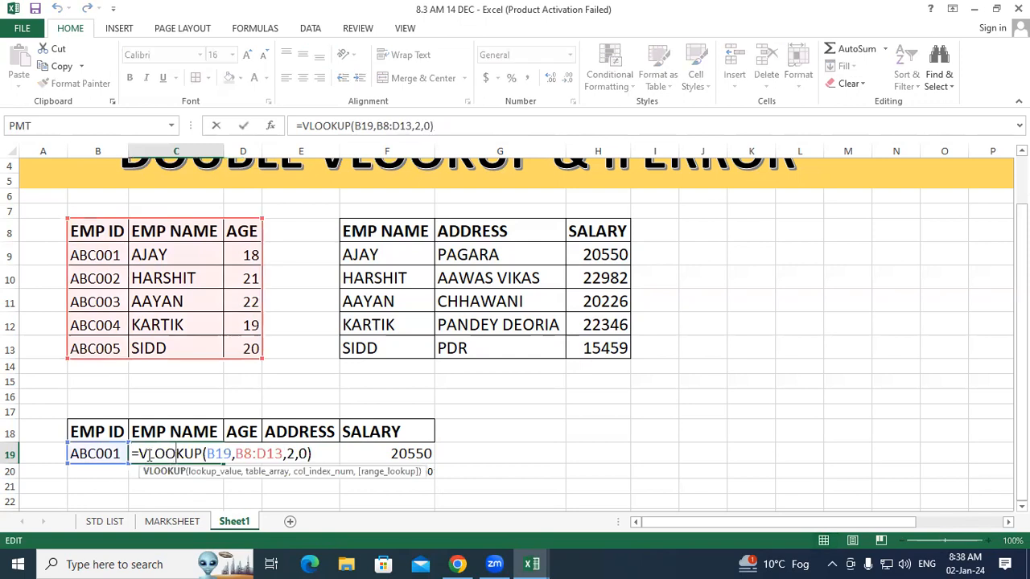
click(140, 453)
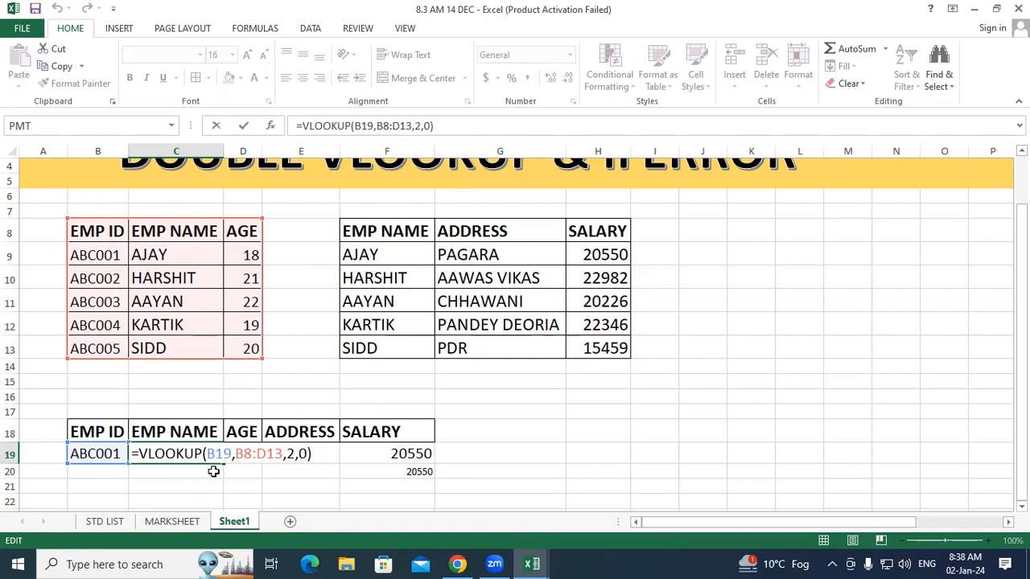
text(IFER)
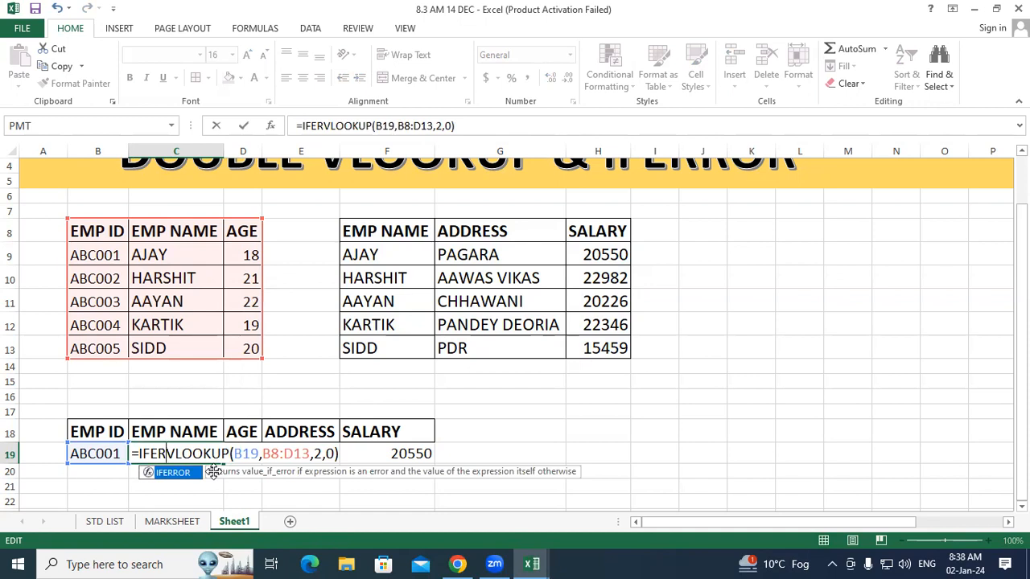
key(Tab)
click(372, 455)
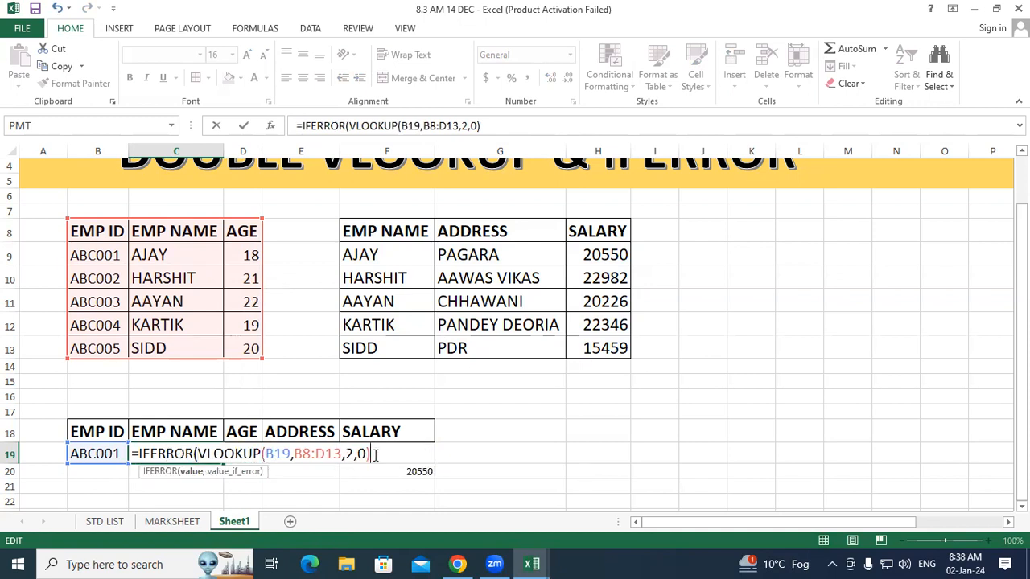
- Complete the IFERROR formula in C19 with the fallback text "NO DATA AVAILABE FOR THIS ID"
text(,)
text("N)
text(O R)
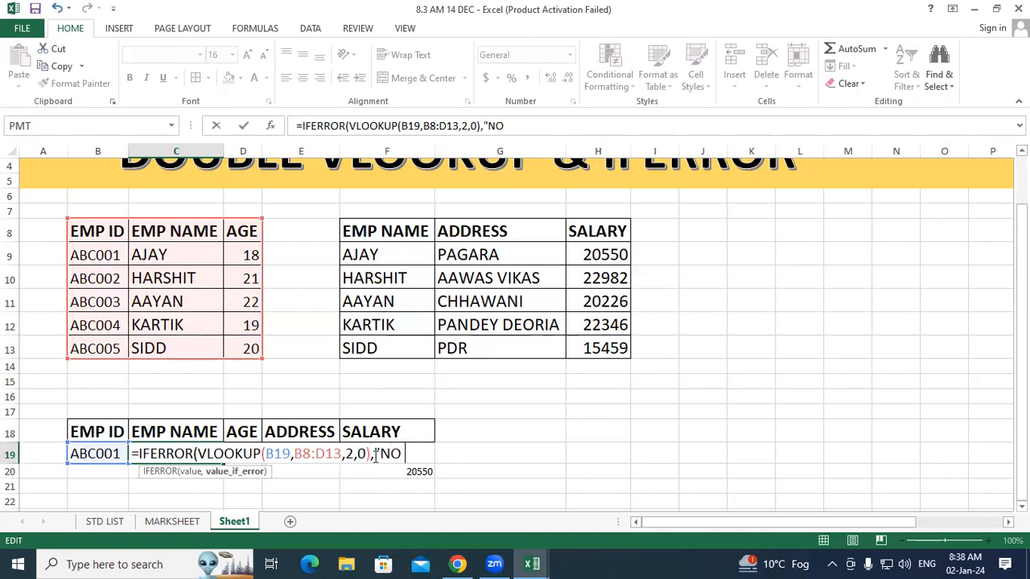
text(E)
key(BackSpace)
key(BackSpace)
text(DATA)
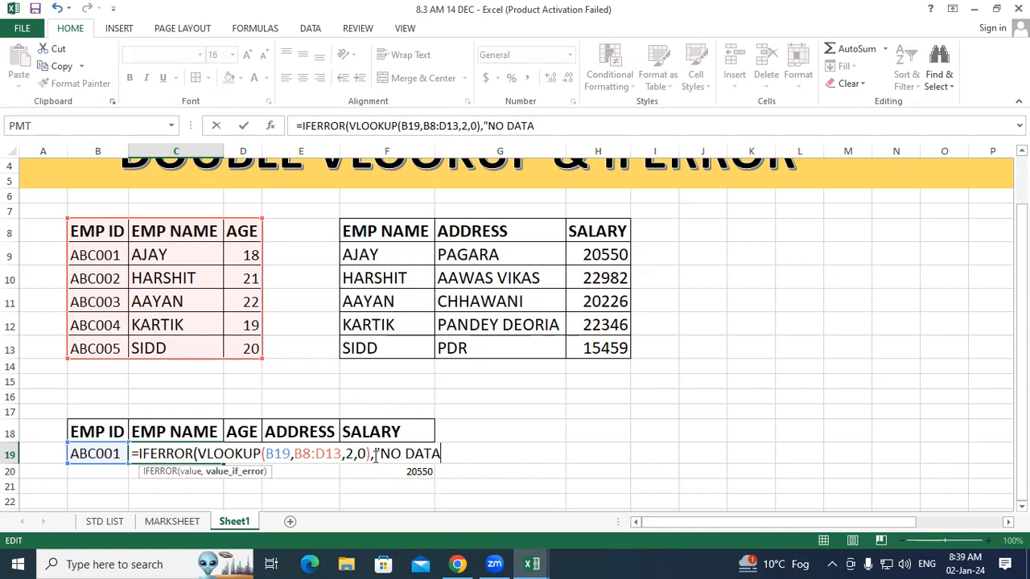
text( AVAILABE FOR )
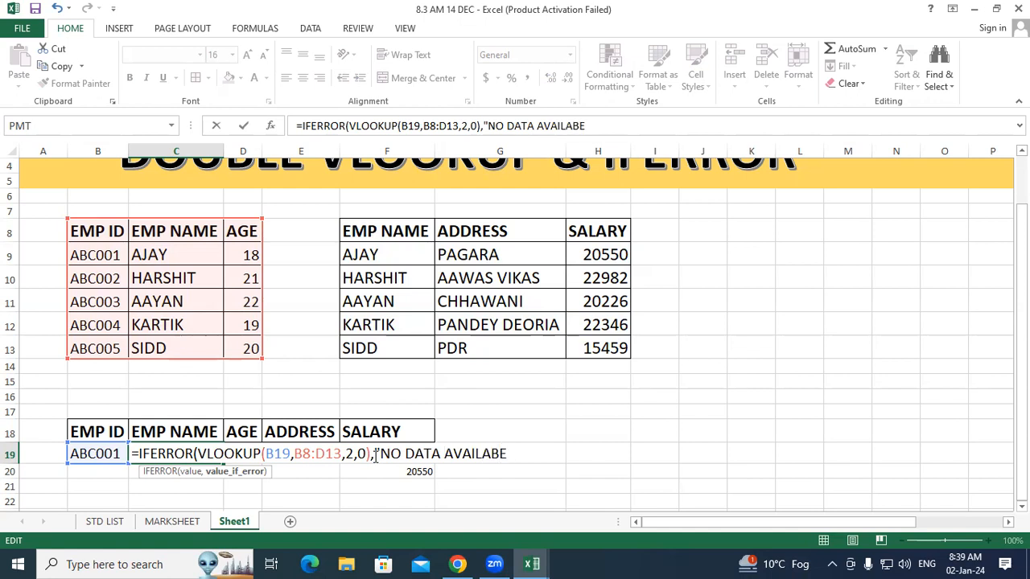
text(THI)
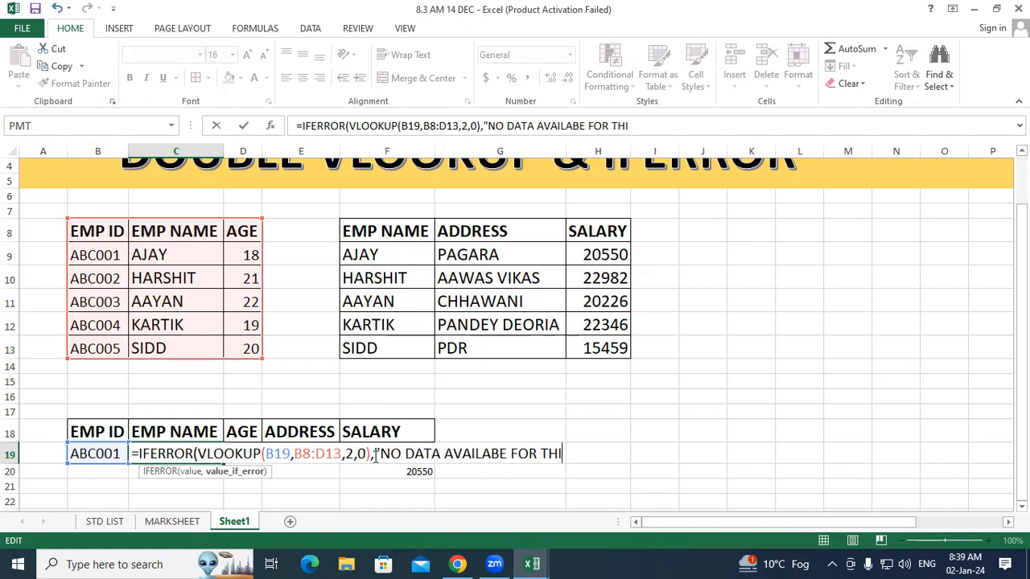
text(S ID)
text("))
key(Return)
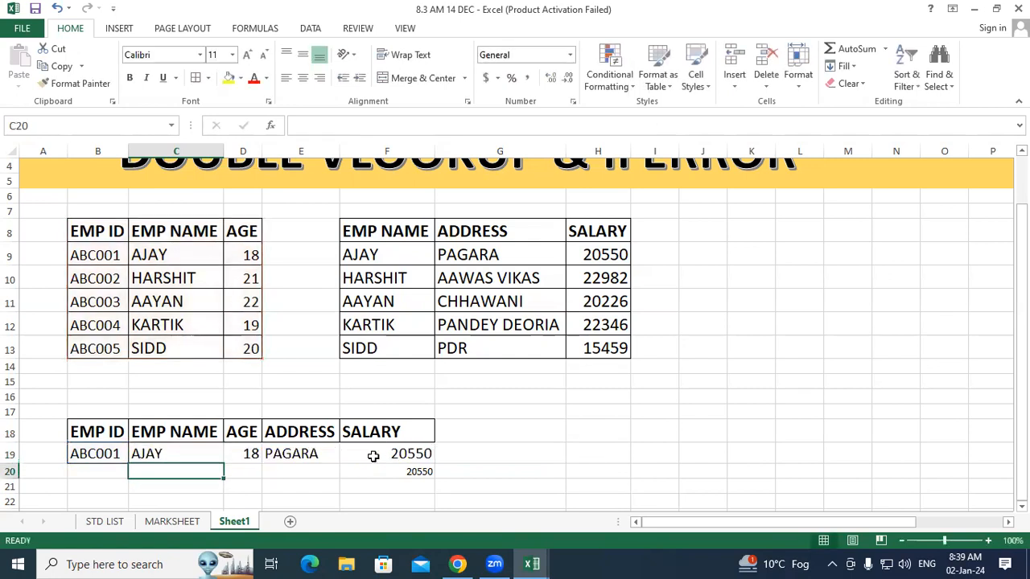
- Wrap the age VLOOKUP in D19 in an IFERROR function with the fallback text "NO RECOD"
double_click(242, 453)
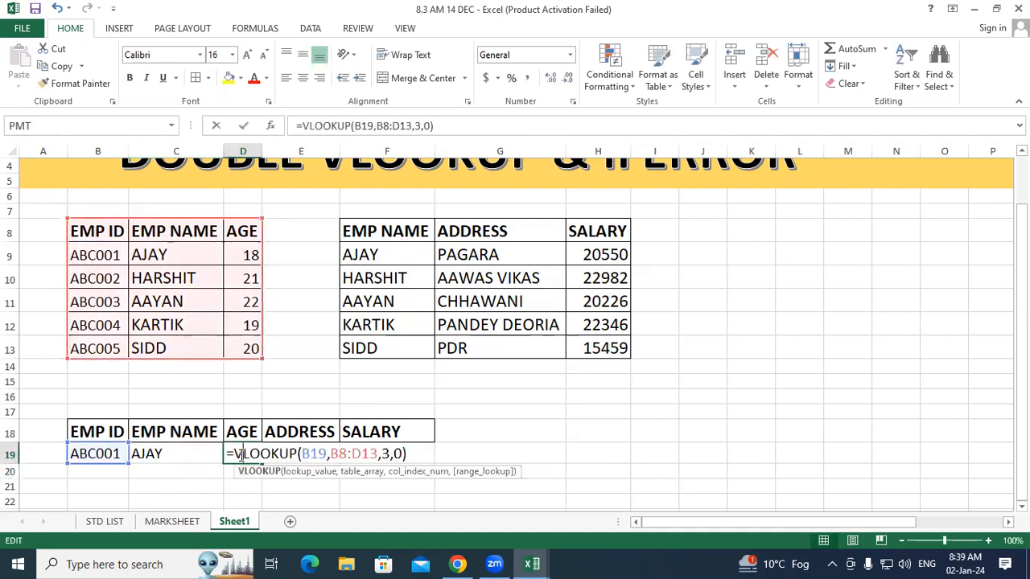
click(236, 453)
text(IF)
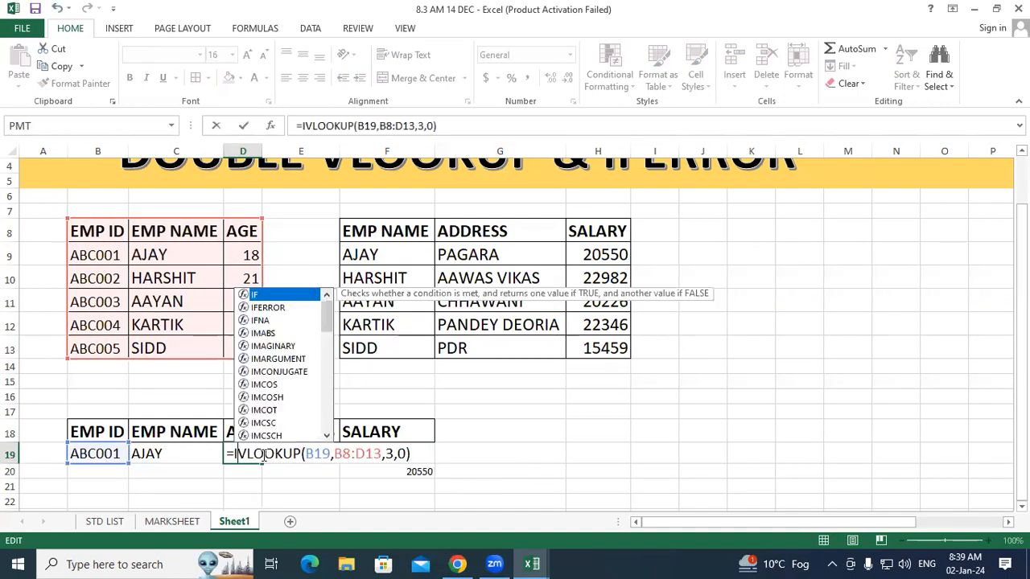
text(ER)
key(Tab)
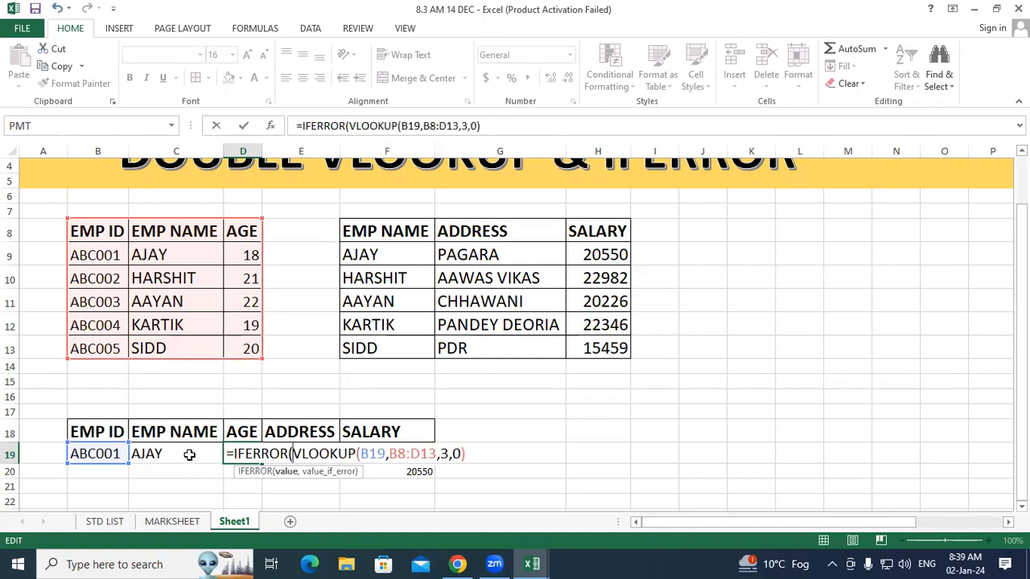
click(483, 456)
text(,)
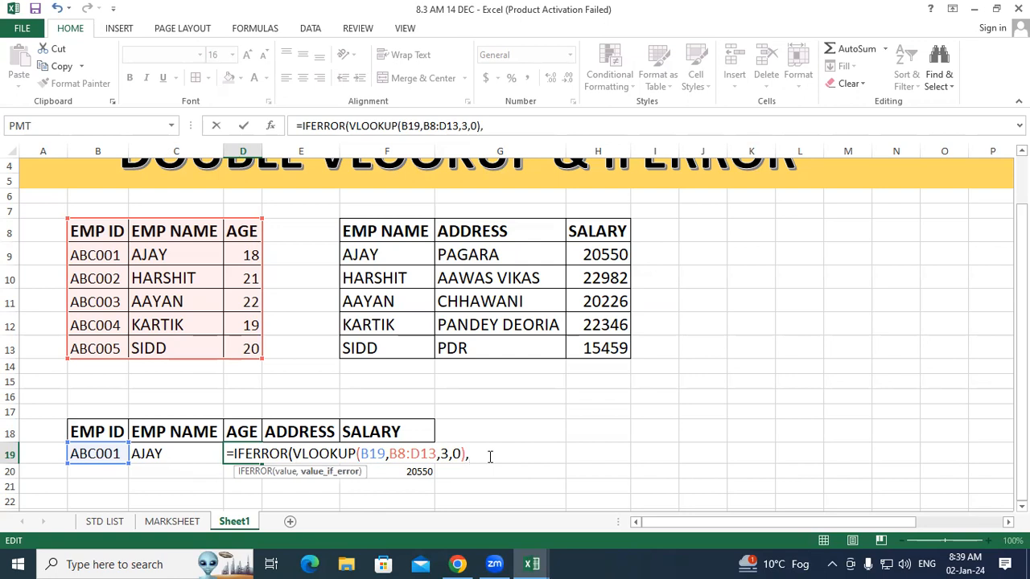
text("NO REC)
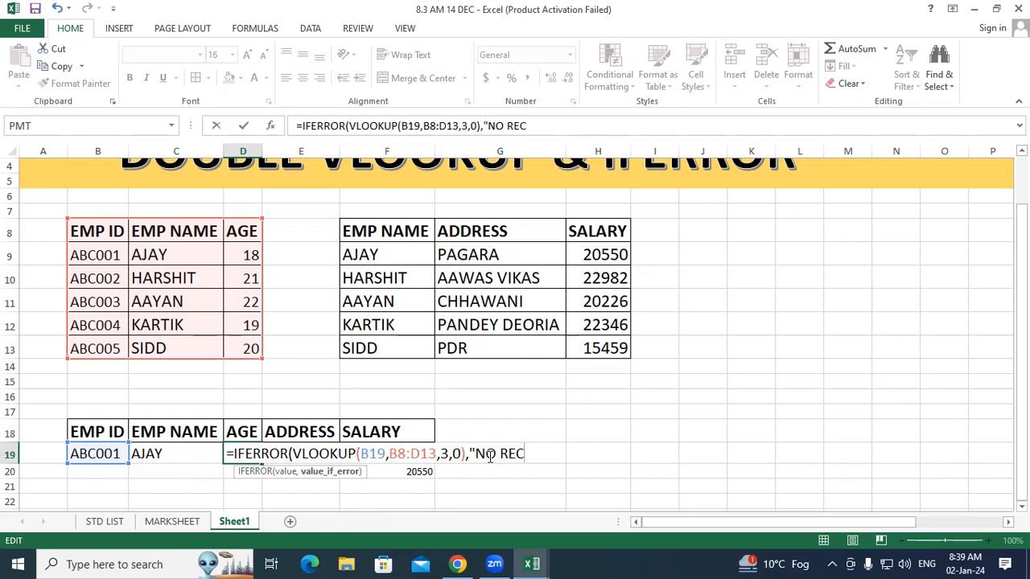
text(O)
text(D"))
key(Return)
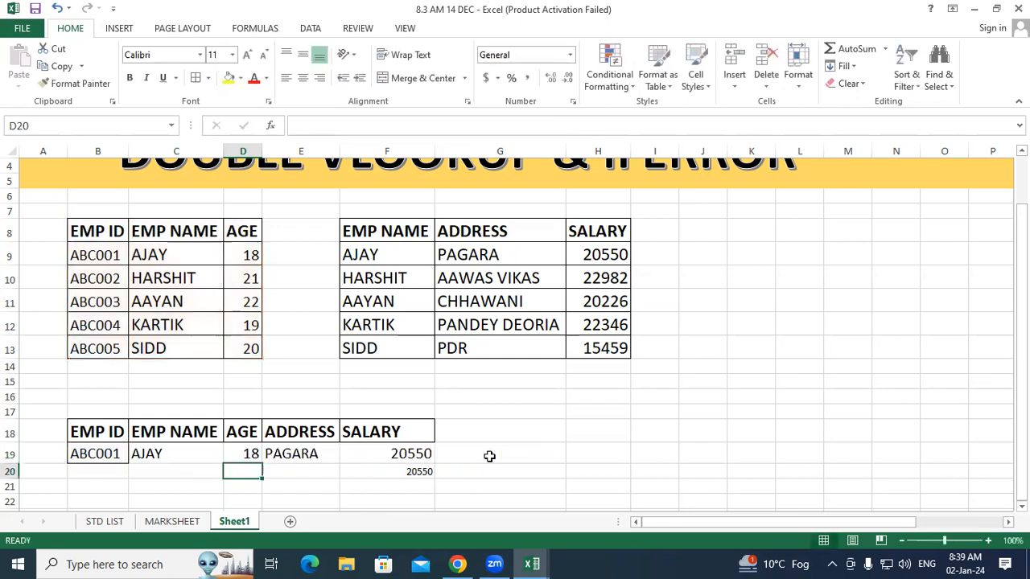
- Wrap the address double VLOOKUP in E19 in an IFERROR function with the fallback text "NO RECORD"
click(285, 450)
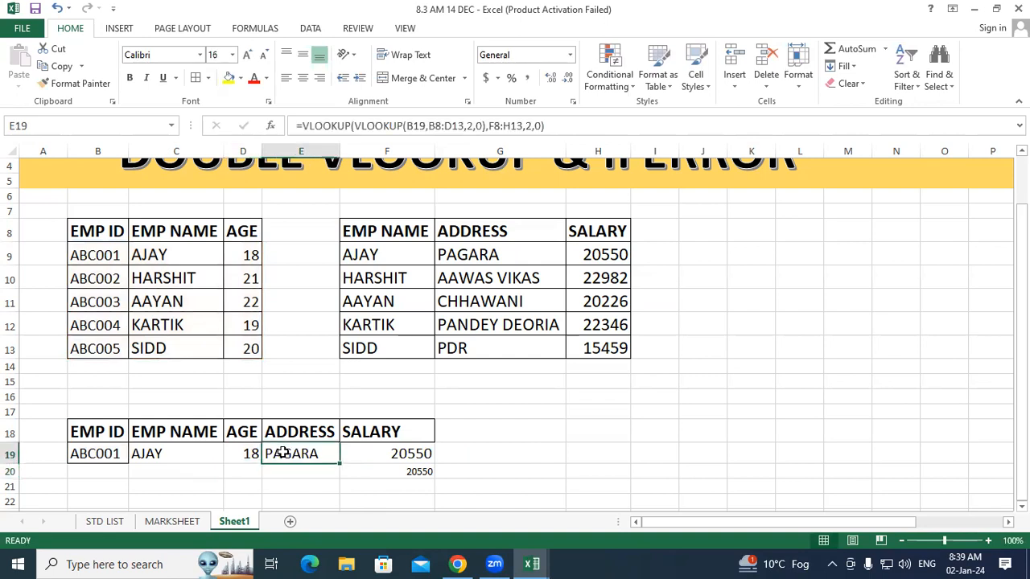
double_click(286, 451)
text(IFE)
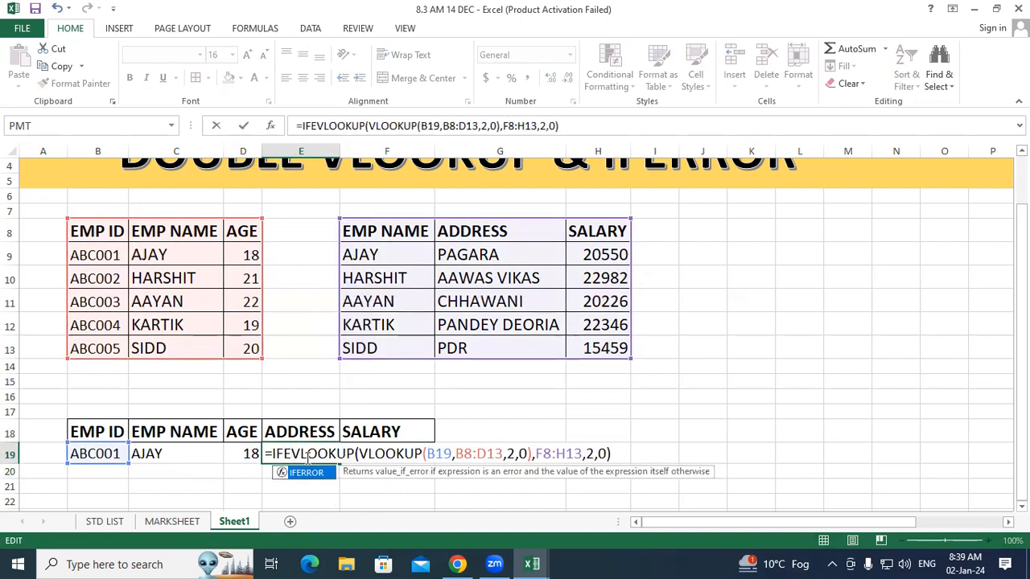
key(Tab)
click(661, 455)
text(,"NO R)
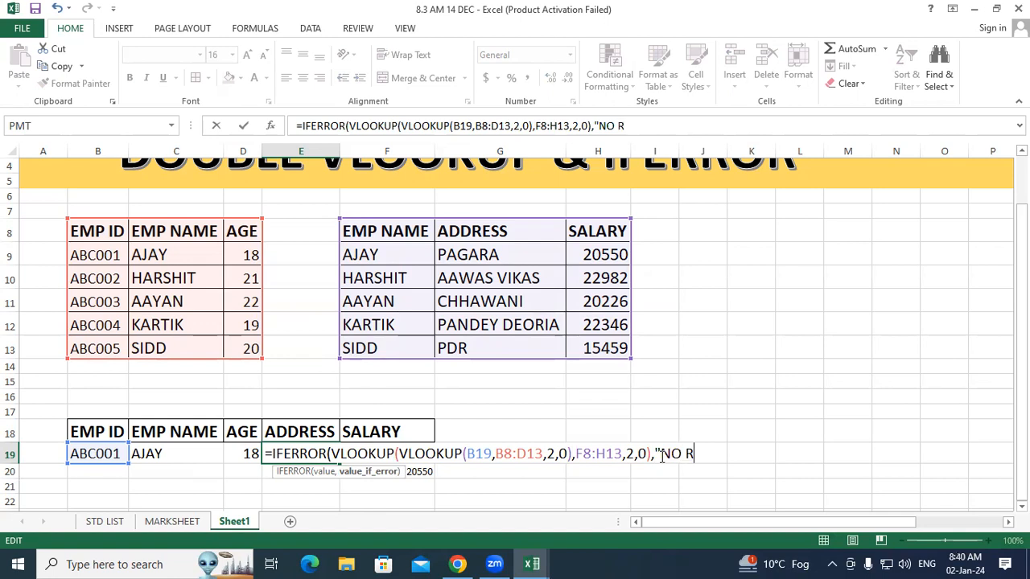
text(ECORD"))
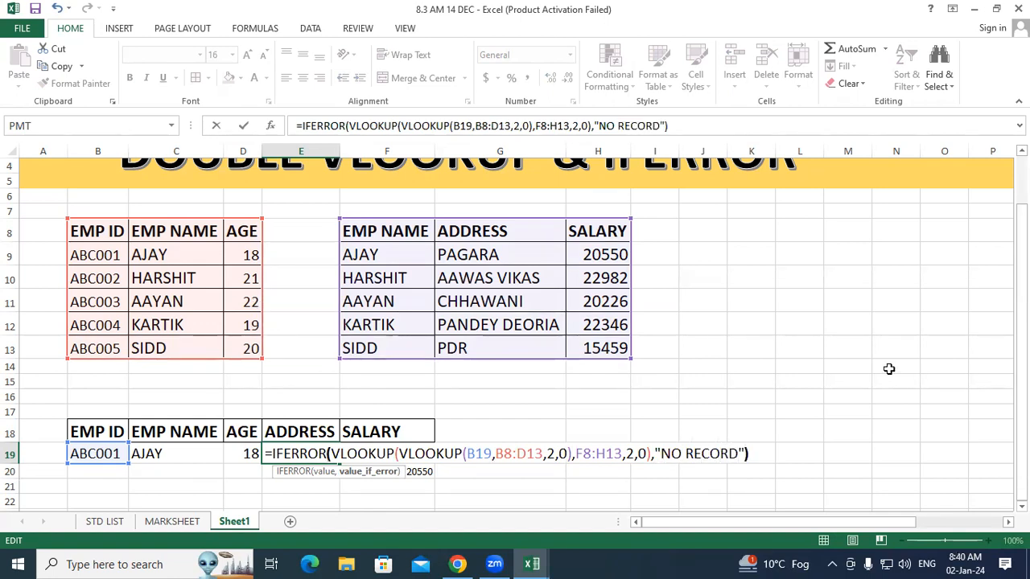
key(Return)
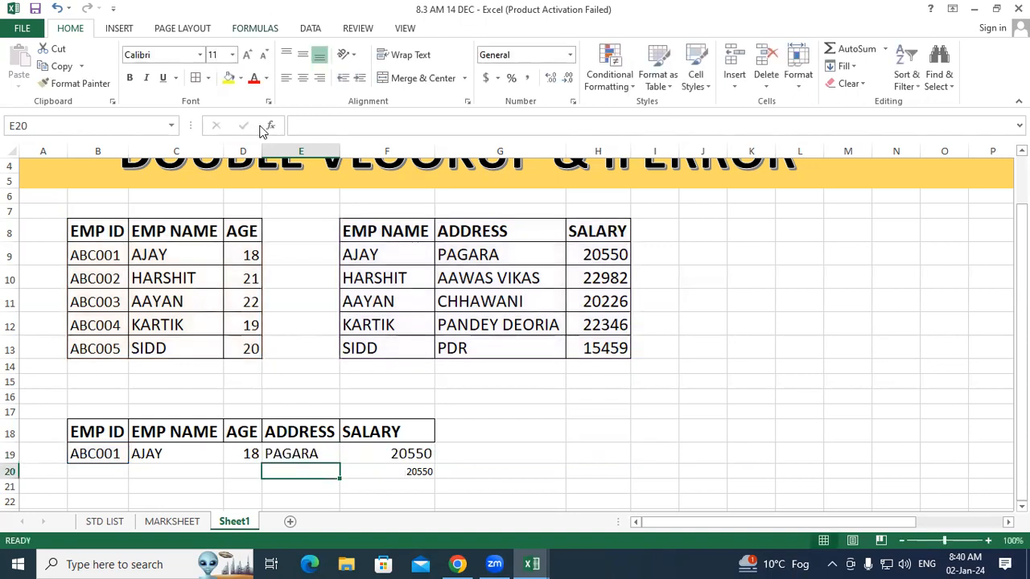
- Wrap the salary double VLOOKUP in F19 in an IFERROR function with the fallback text "NO RECORD"
double_click(370, 455)
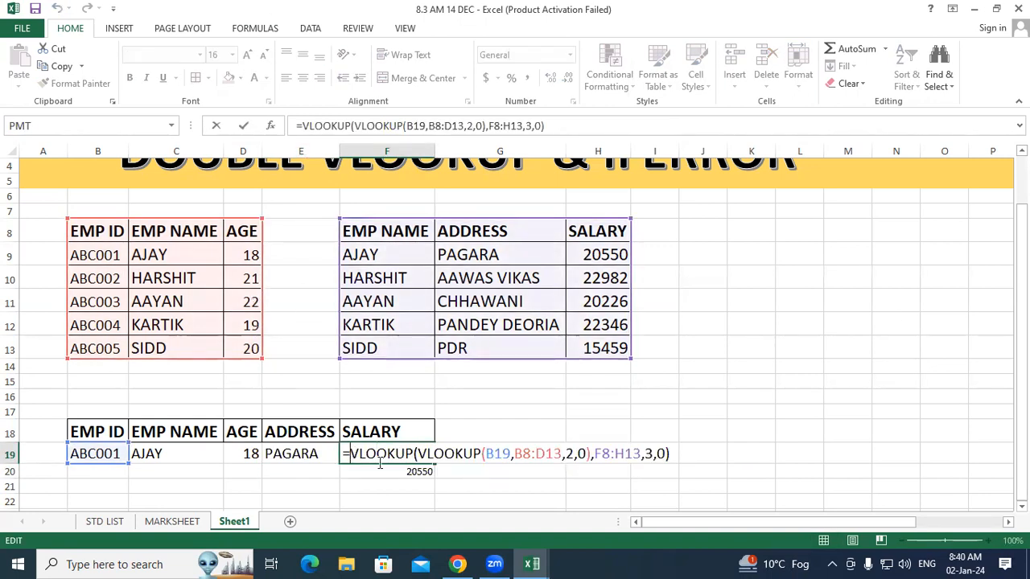
text(IFER)
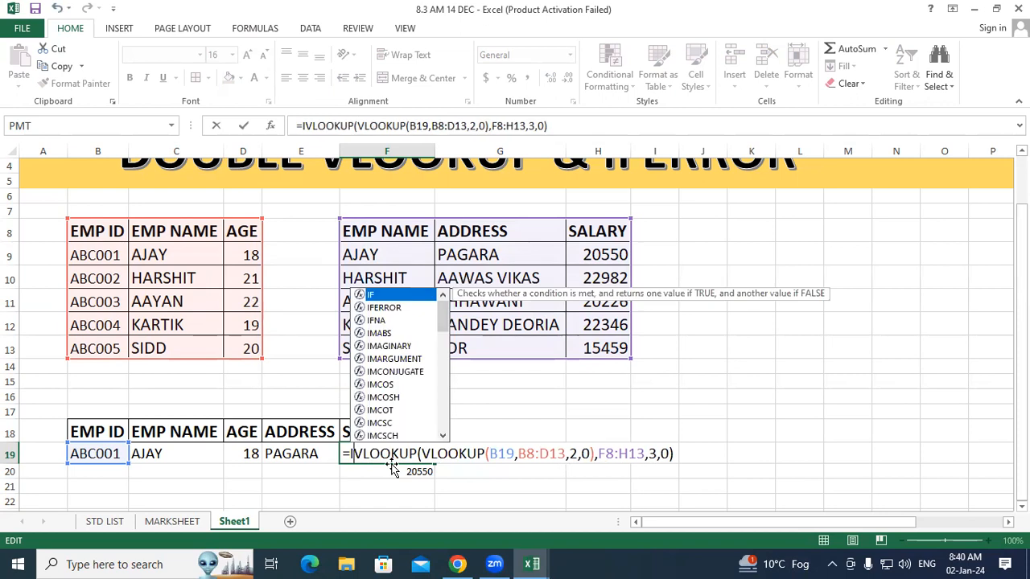
double_click(391, 471)
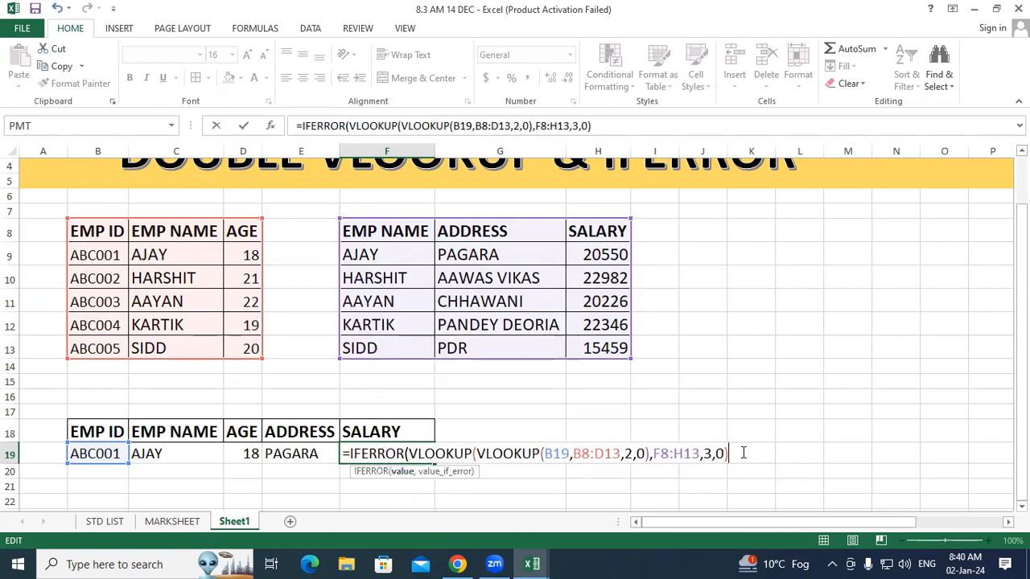
text(,"NO REC)
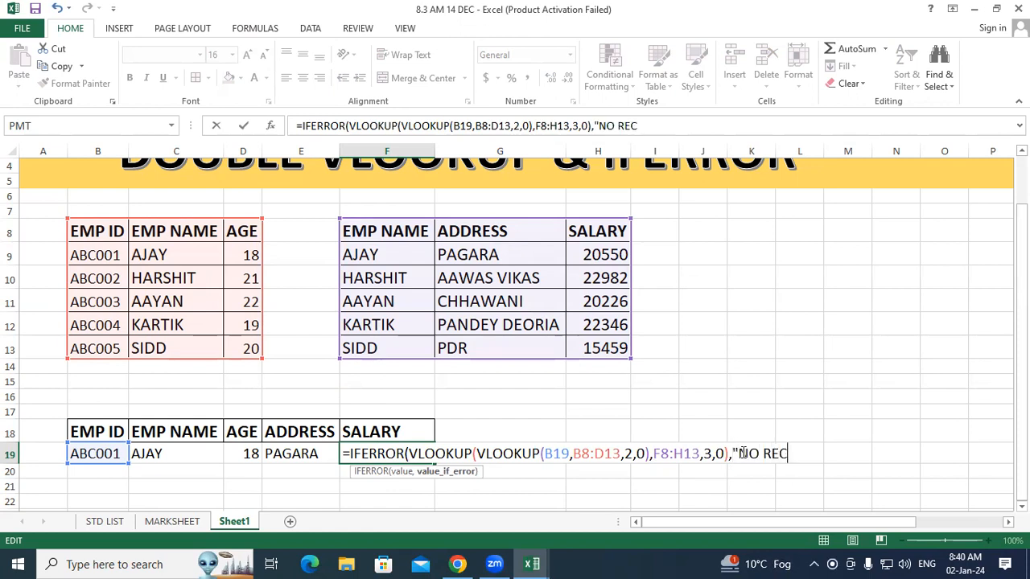
text(ORD"))
key(Return)
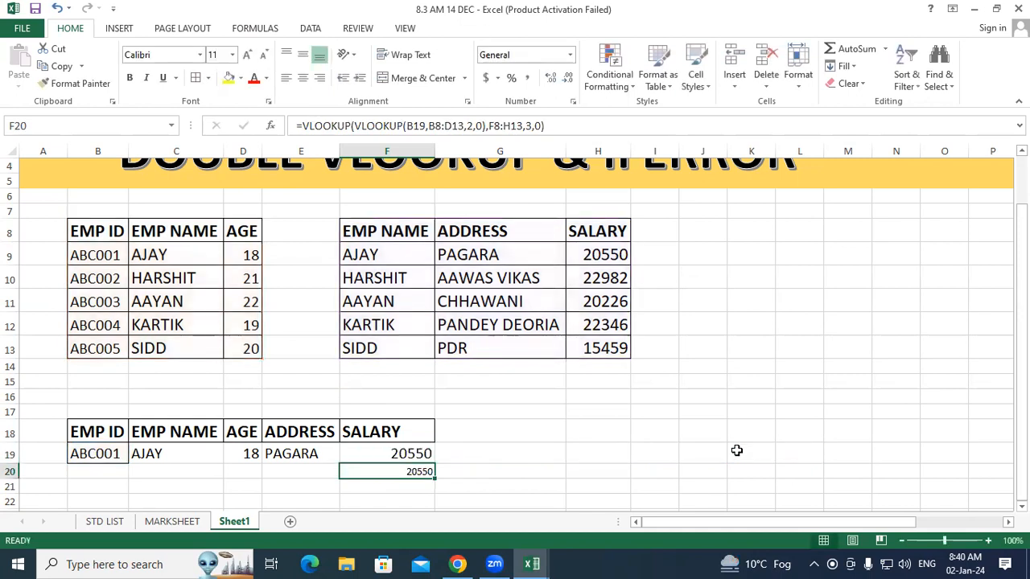
- Widen columns B through F equally, and change the employee ID in B19 to the unlisted ABC006
drag(97, 151, 477, 151)
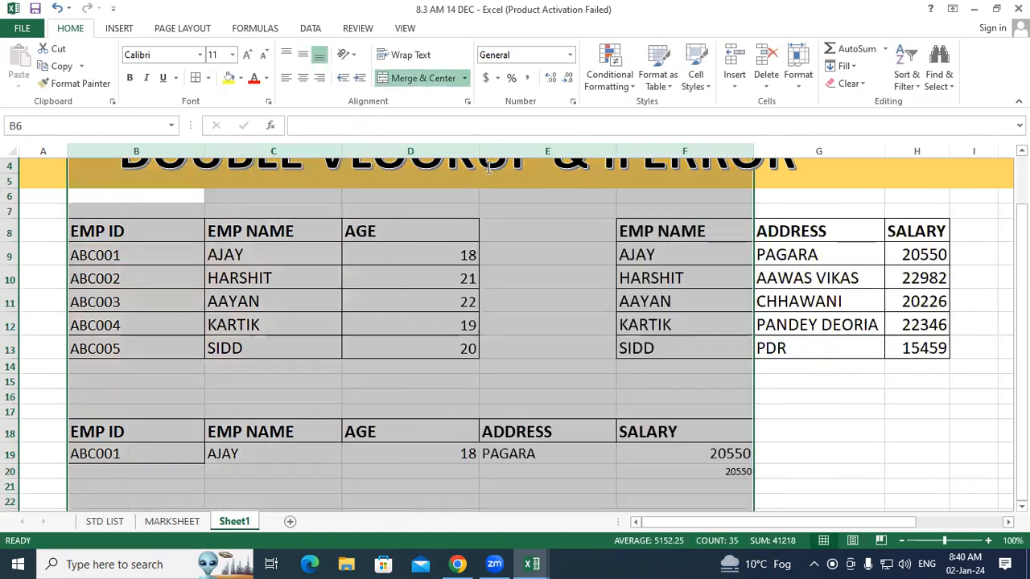
click(761, 452)
double_click(157, 454)
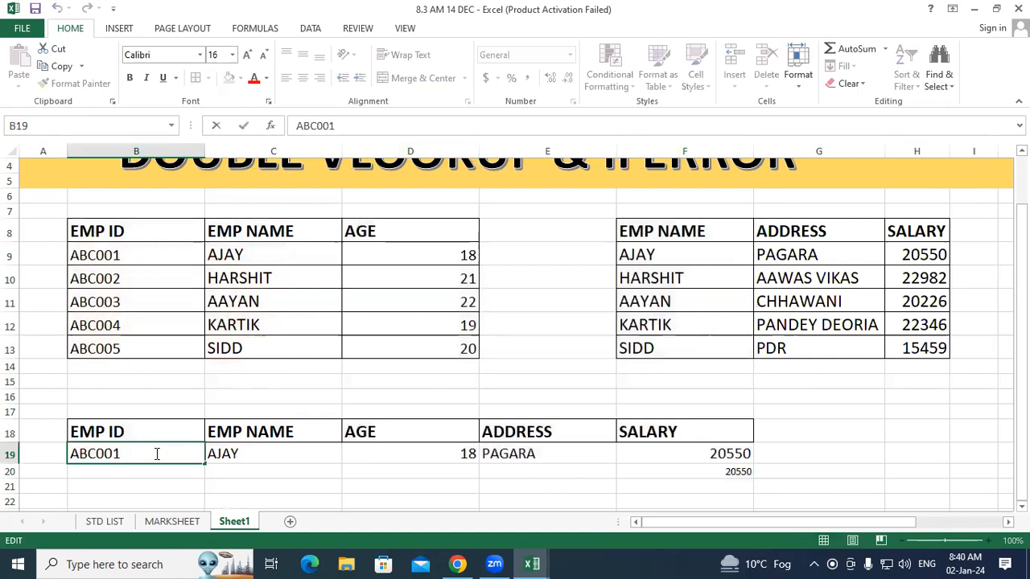
key(BackSpace)
text(6)
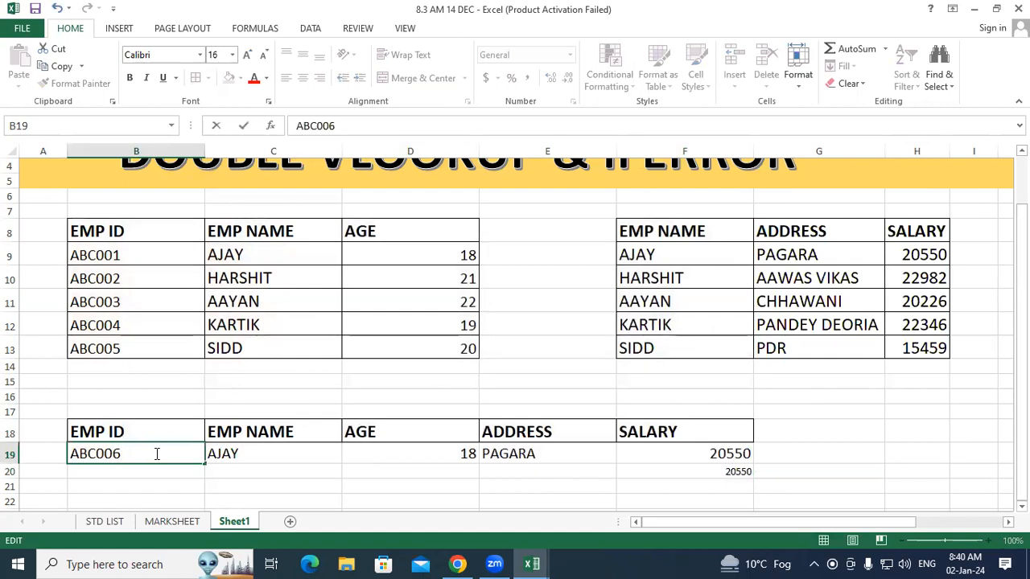
key(Return)
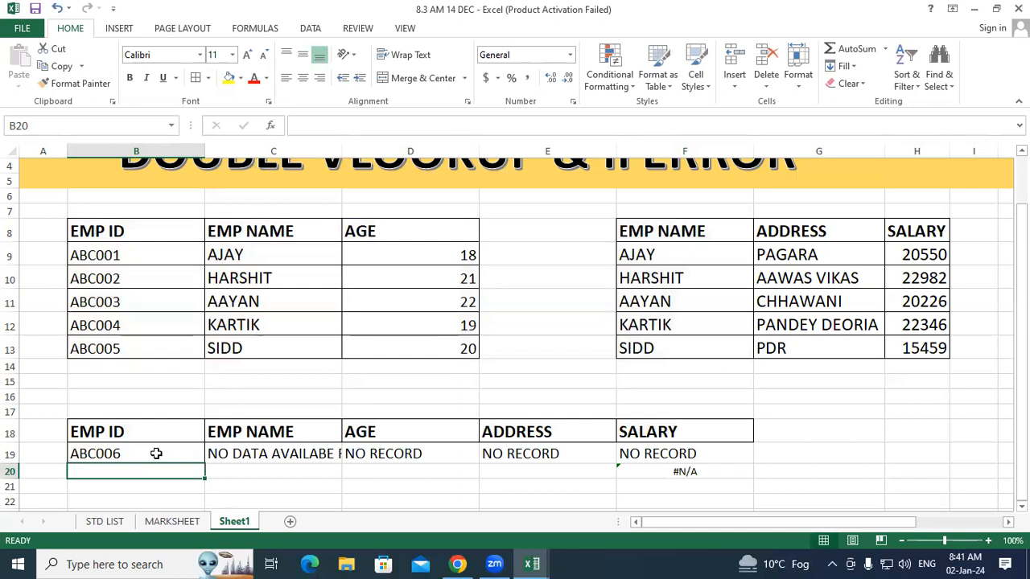
- Launch Notepad through the Windows Run dialog and maximize its blank document window
key(super+r)
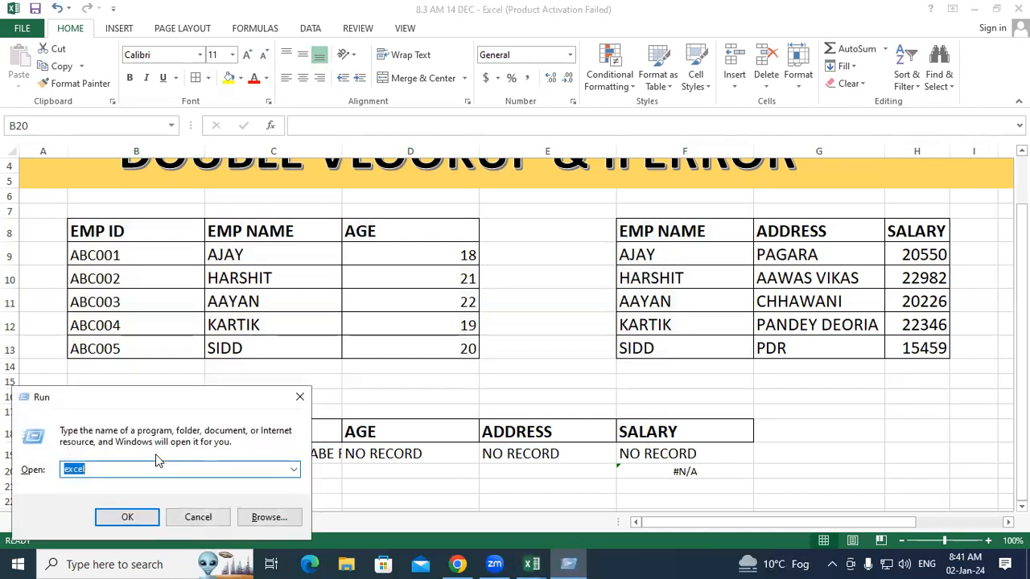
text(NO)
key(Down)
key(Return)
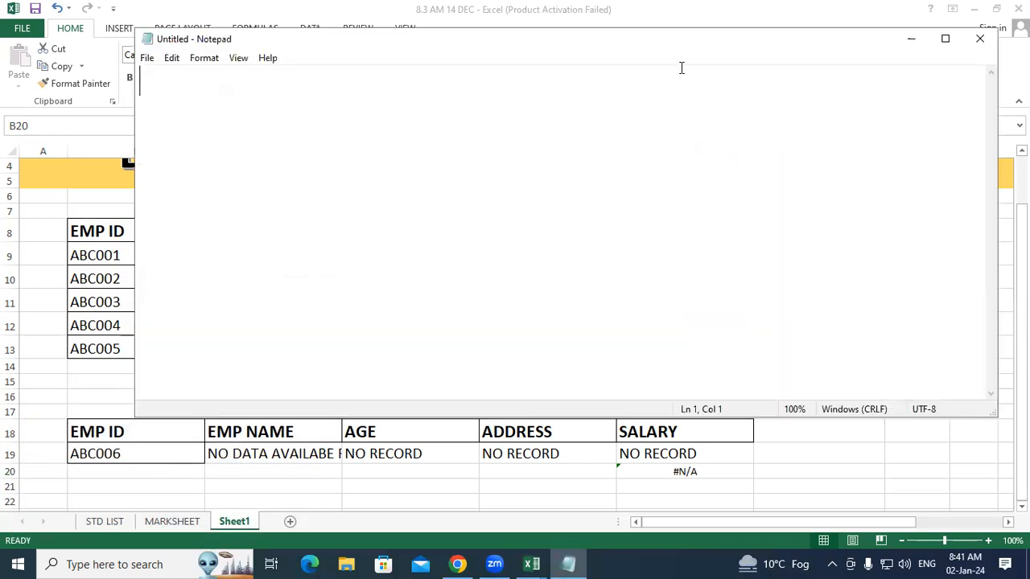
click(946, 39)
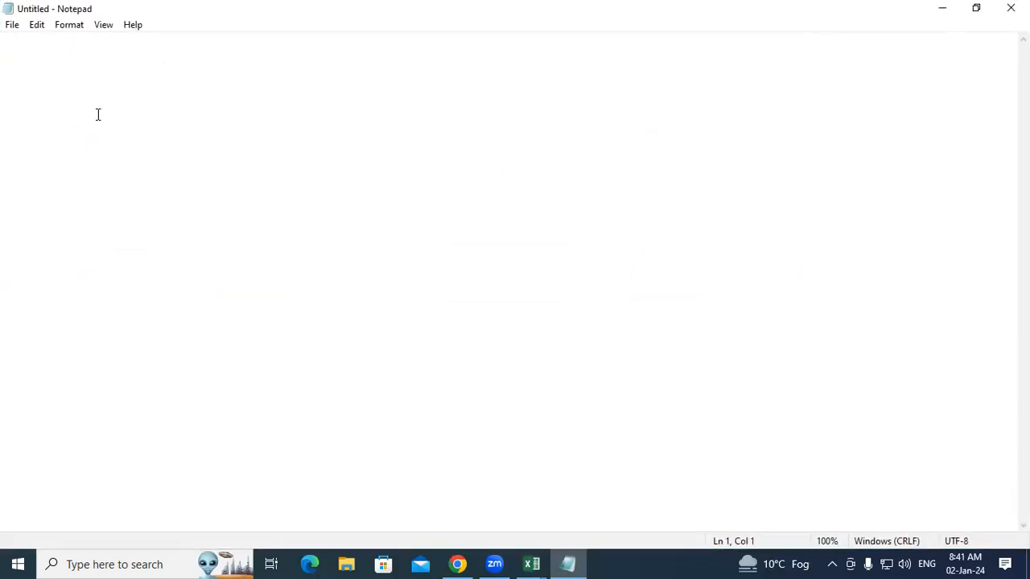
- Write the heading "EMP NAME" with the formula note "=VLOOKUP( SEL ONE EMP ID , SEL FIRST ALL TABLE , COL NO , 0)" on the line below
text(EMP NAME)
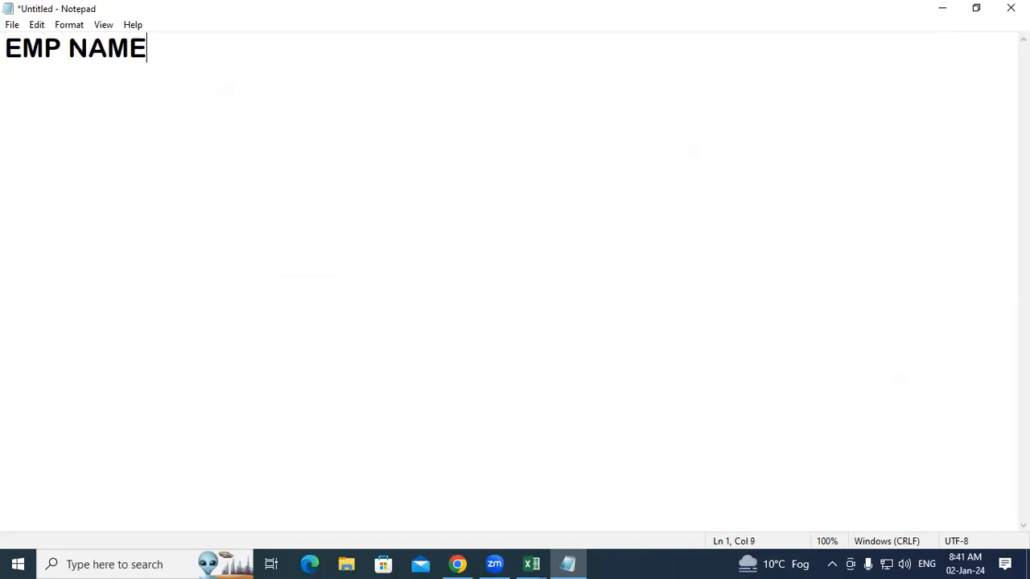
key(Return)
text(=VL)
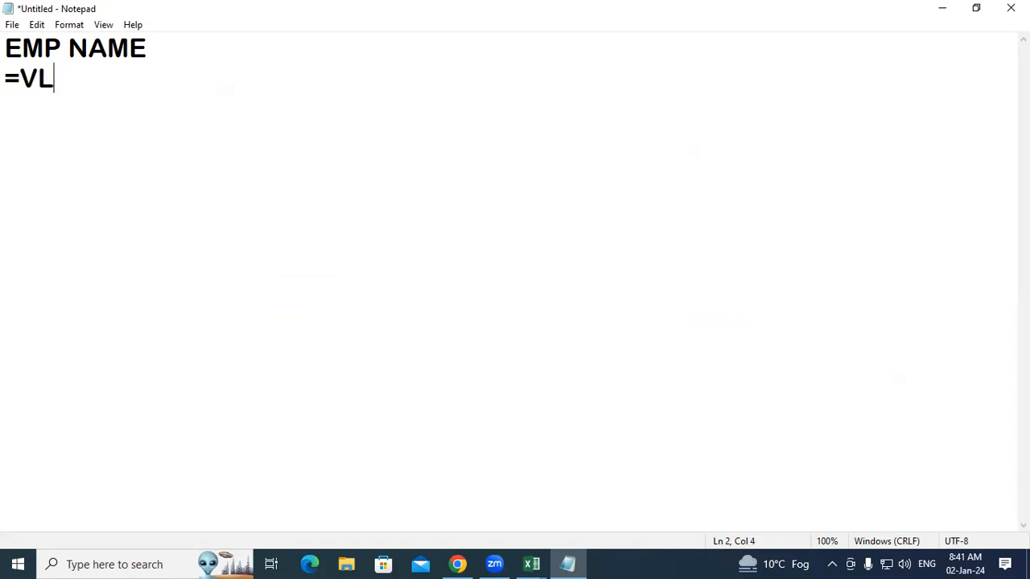
text(OOK)
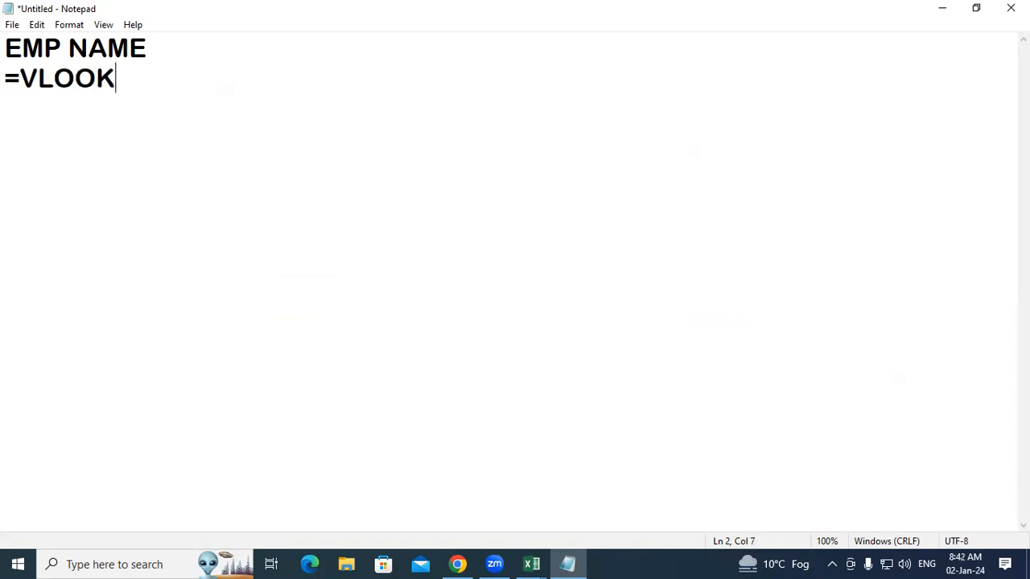
text(UP()
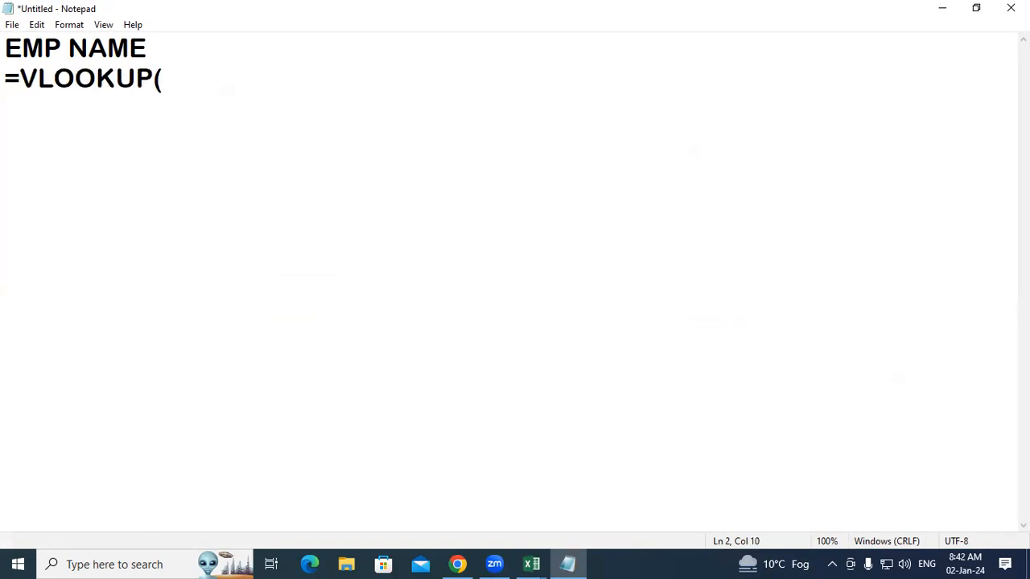
text( SEL O)
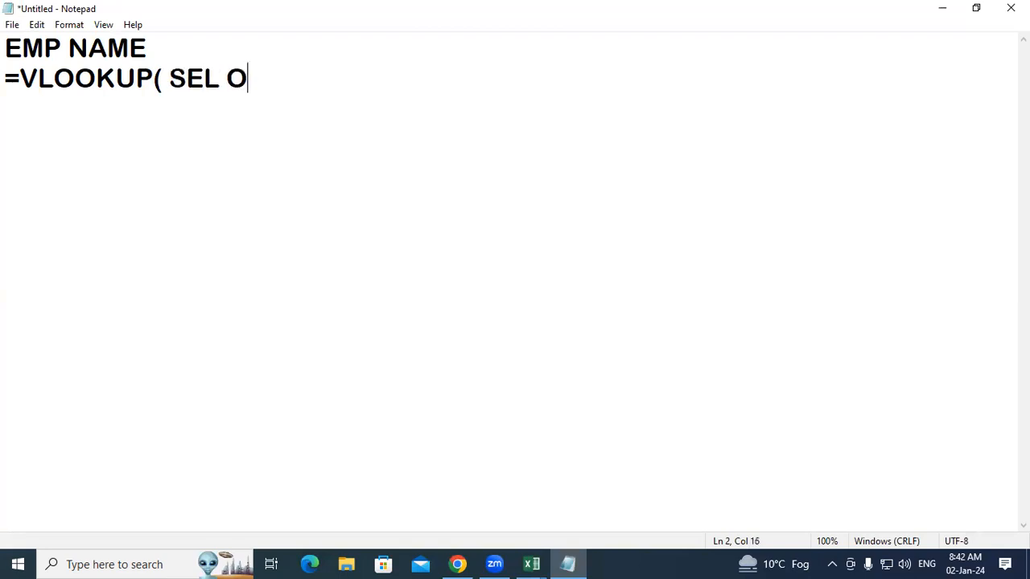
text(NE EMP)
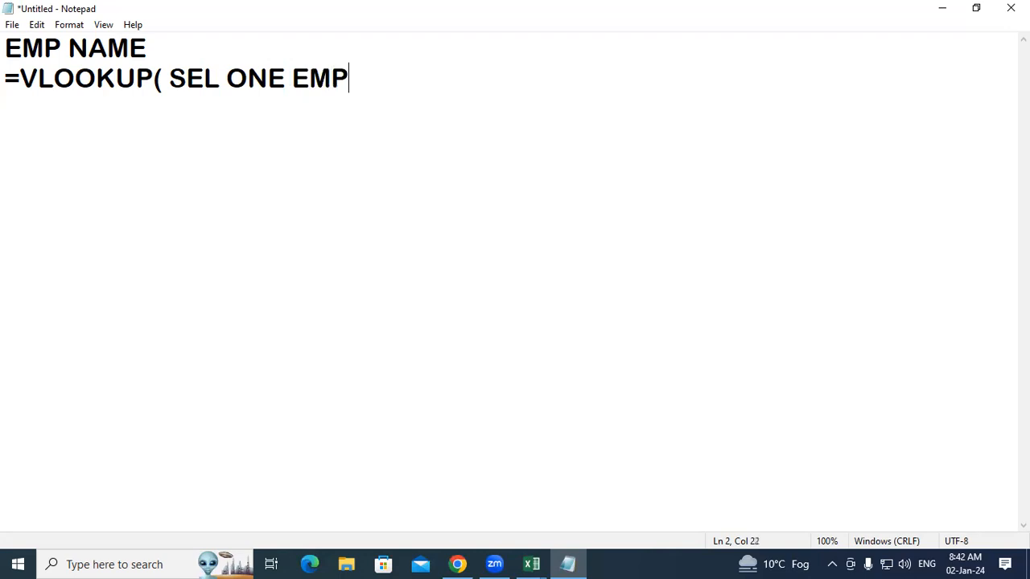
text( ID , SEL )
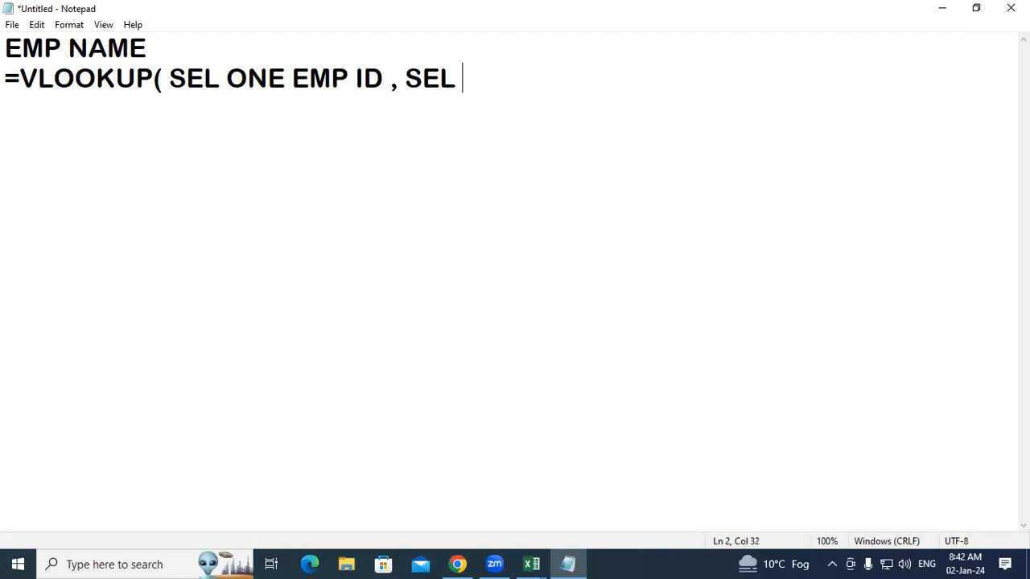
text(FIR)
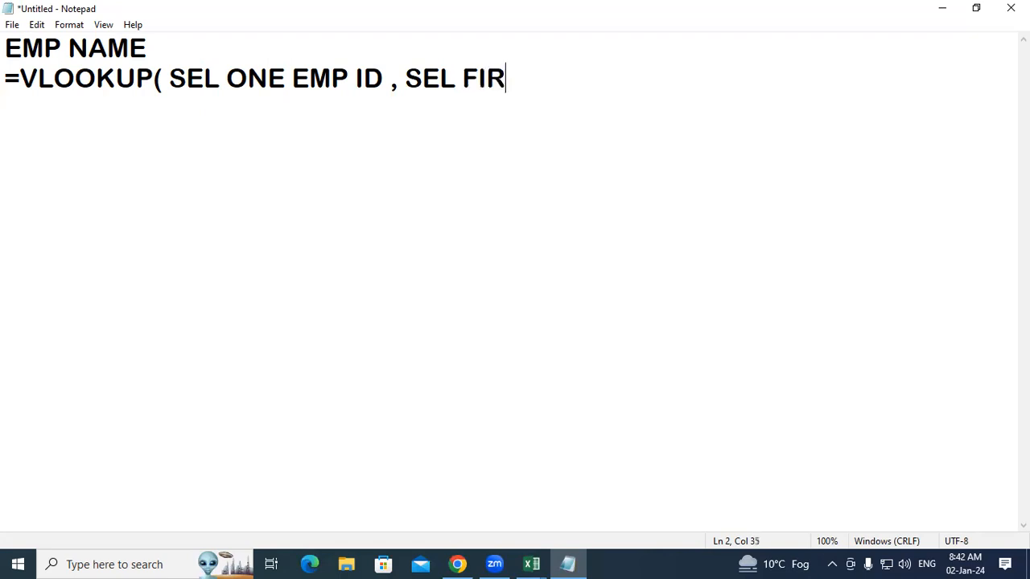
text(ST ALL TA)
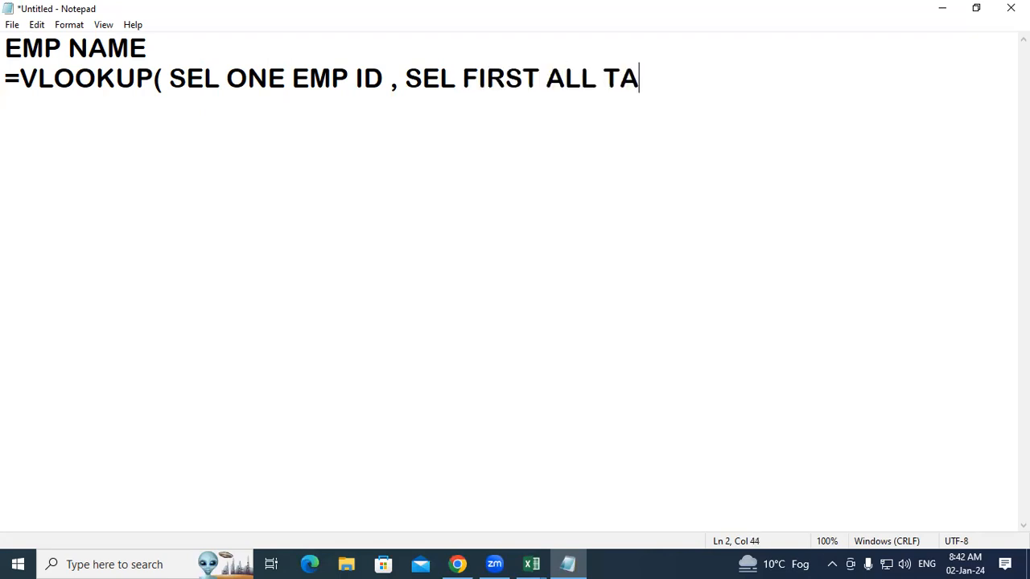
text(BLE , )
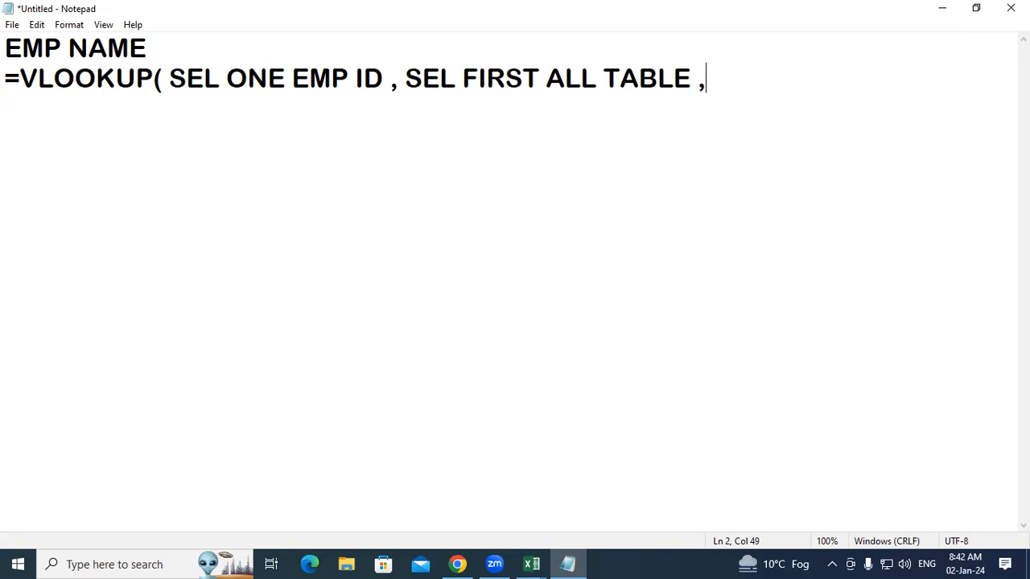
text(CO)
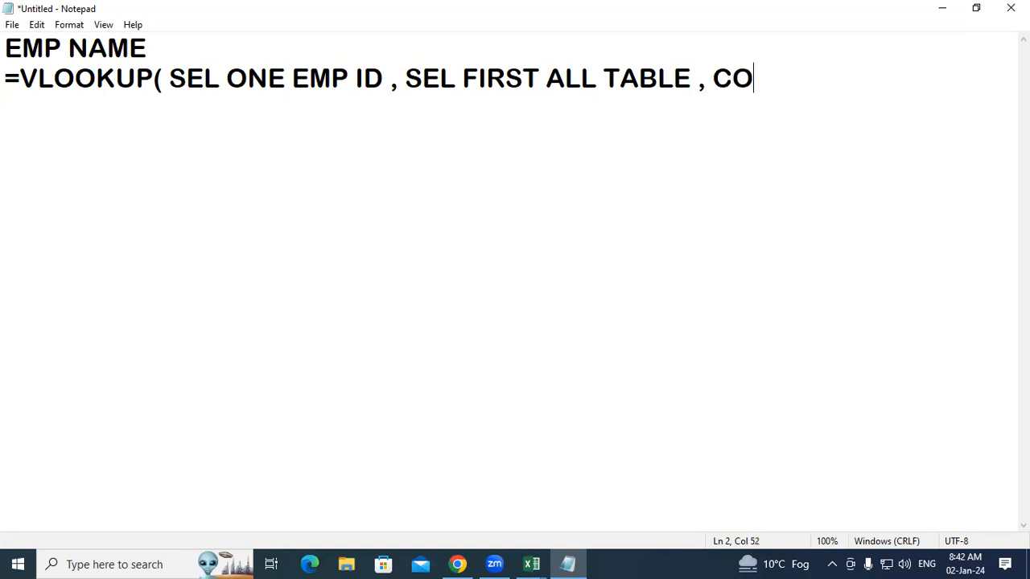
text(L NO )
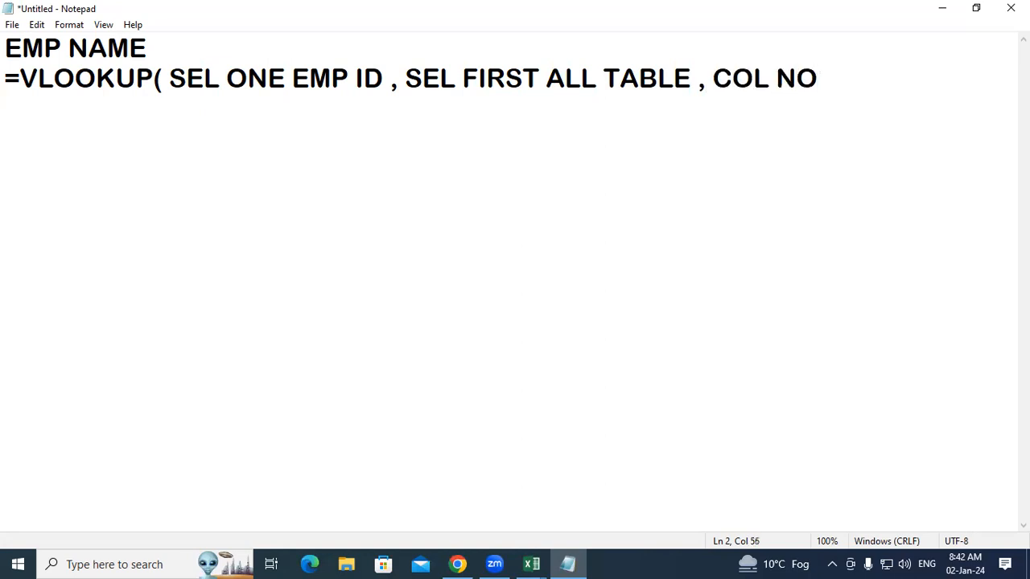
text(, 0))
- Wrap the VLOOKUP note under EMP NAME in IFERROR with the fallback text " NO DATA FOUND" and a closing bracket
click(21, 84)
text(IF)
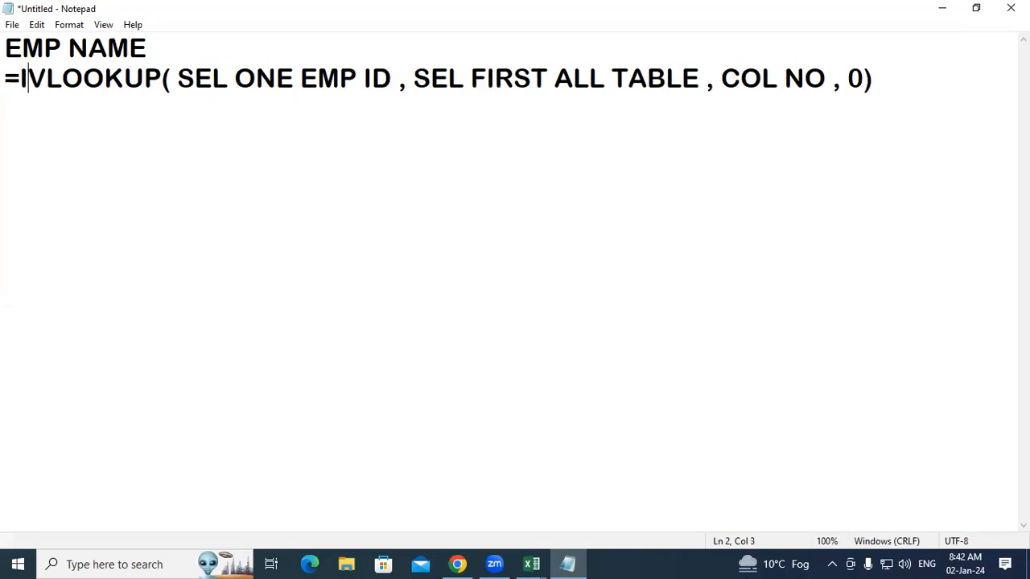
text(ERRO)
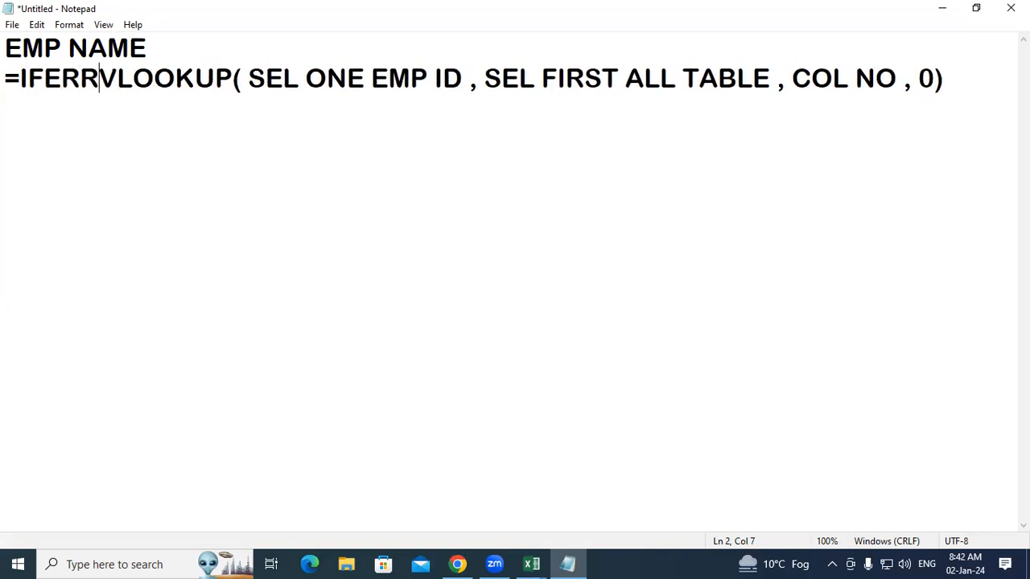
text(R()
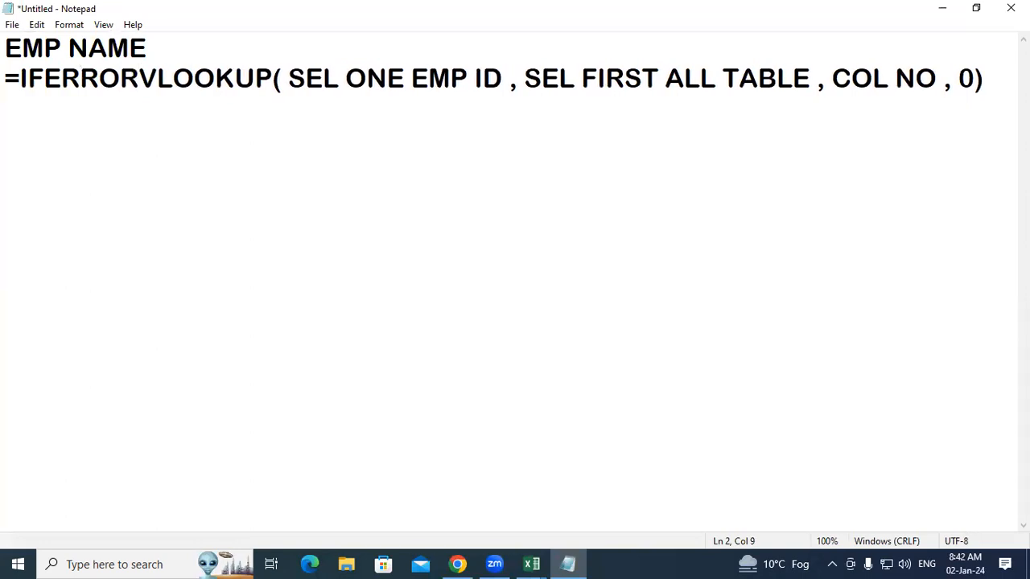
click(995, 74)
text(,)
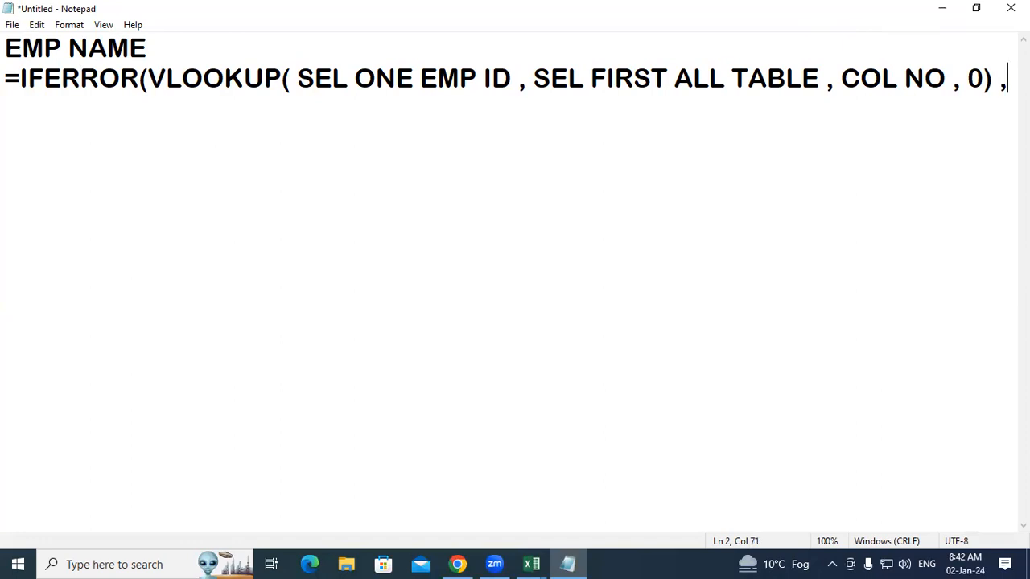
text( "")
text( NO )
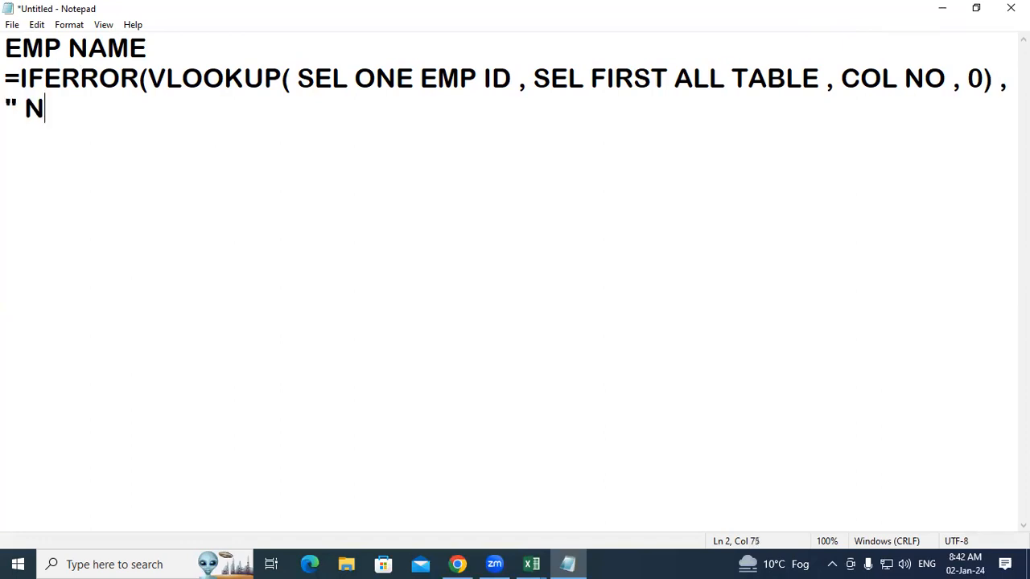
text(DATA )
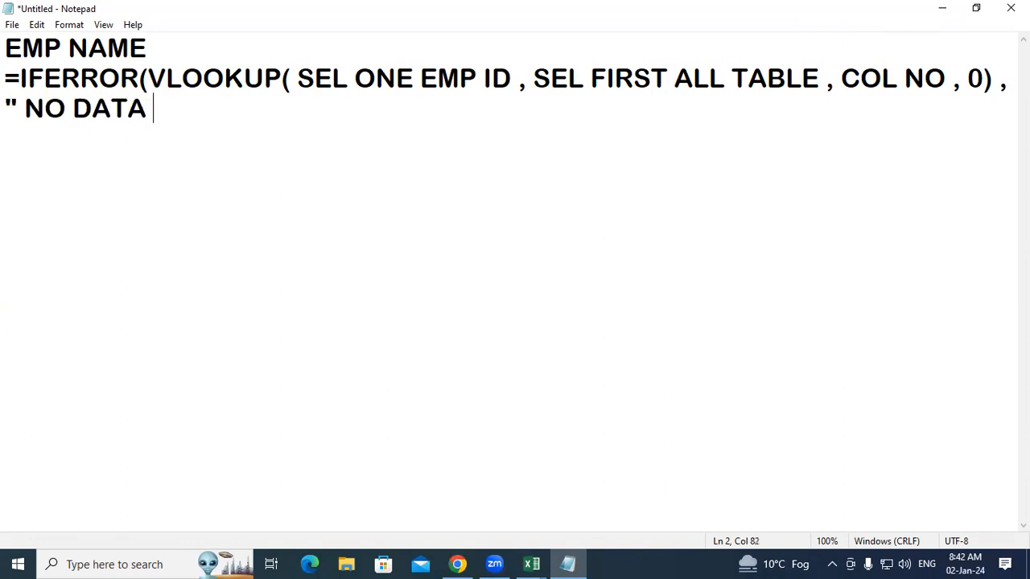
text(FOUN)
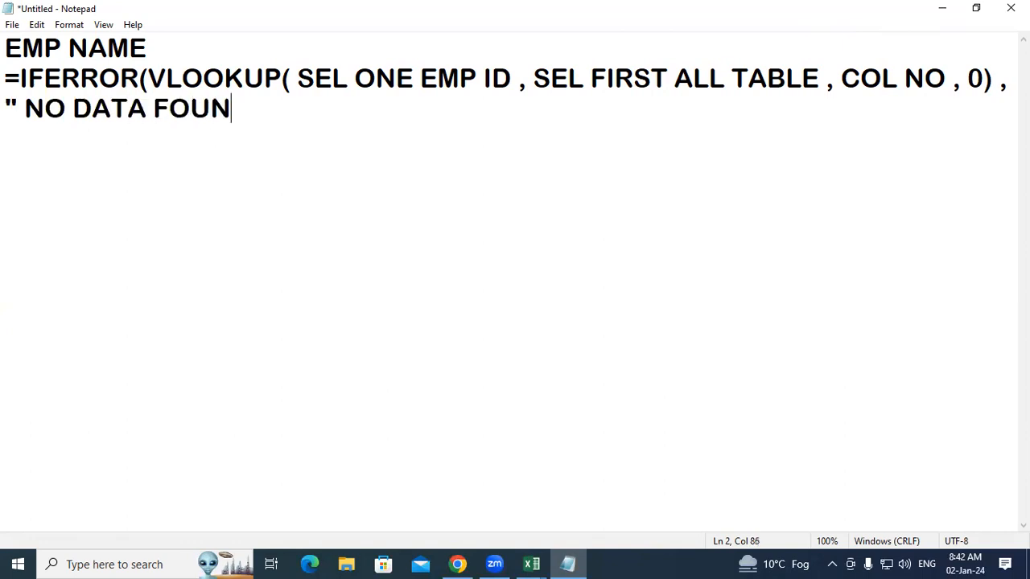
text(D" ))
- Add the heading "AGE" after a blank line and place a copy of the EMP NAME IFERROR formula note below it
double_click(11, 79)
drag(28, 91, 298, 108)
key(ctrl+c)
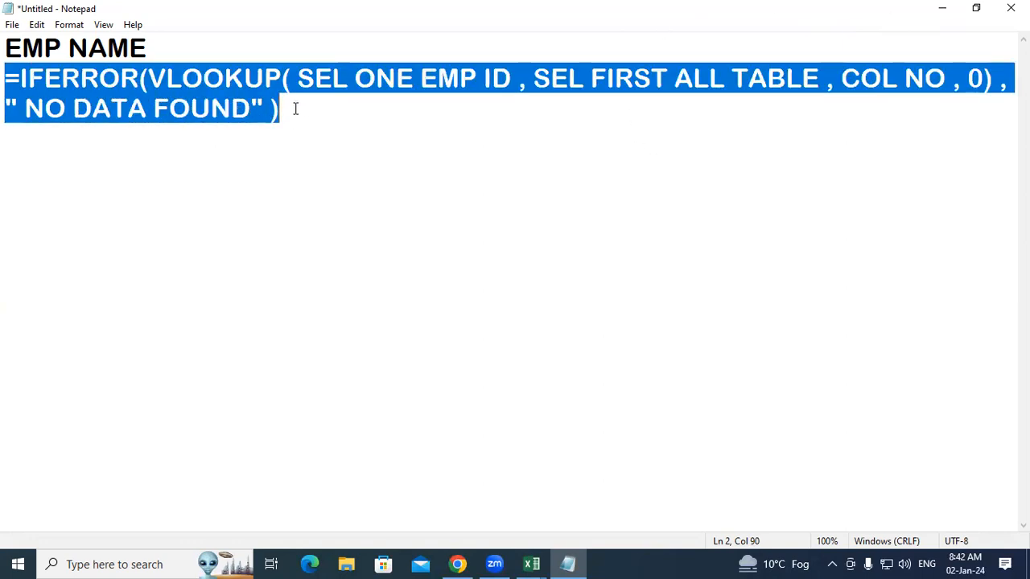
click(287, 108)
key(Return)
key(Return)
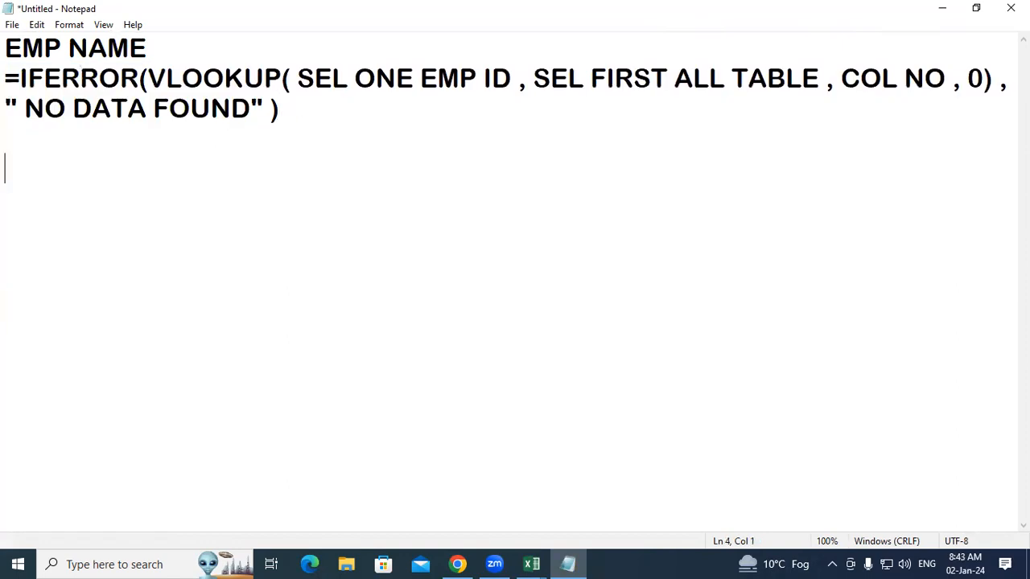
text(AGE)
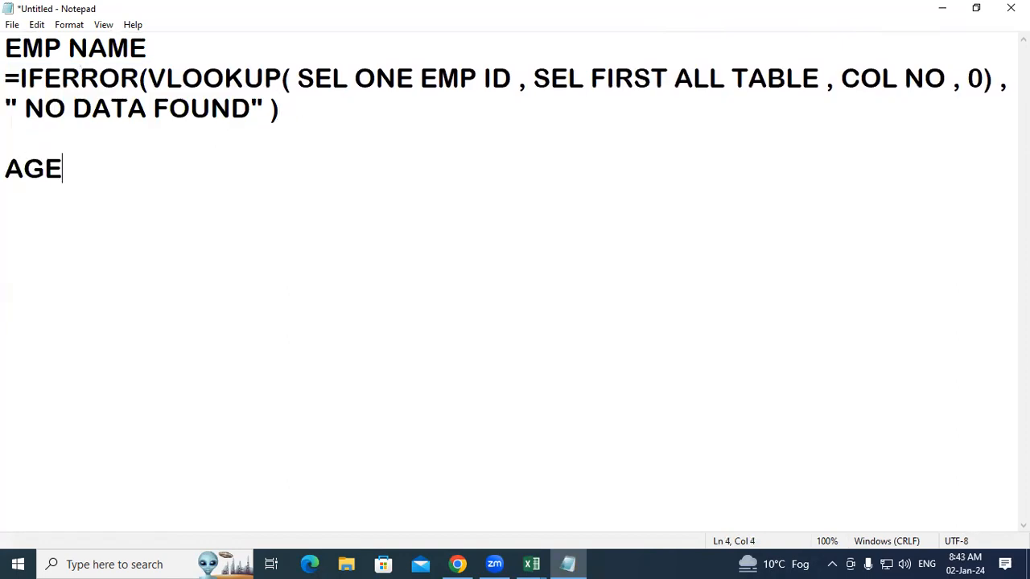
key(Return)
key(ctrl+v)
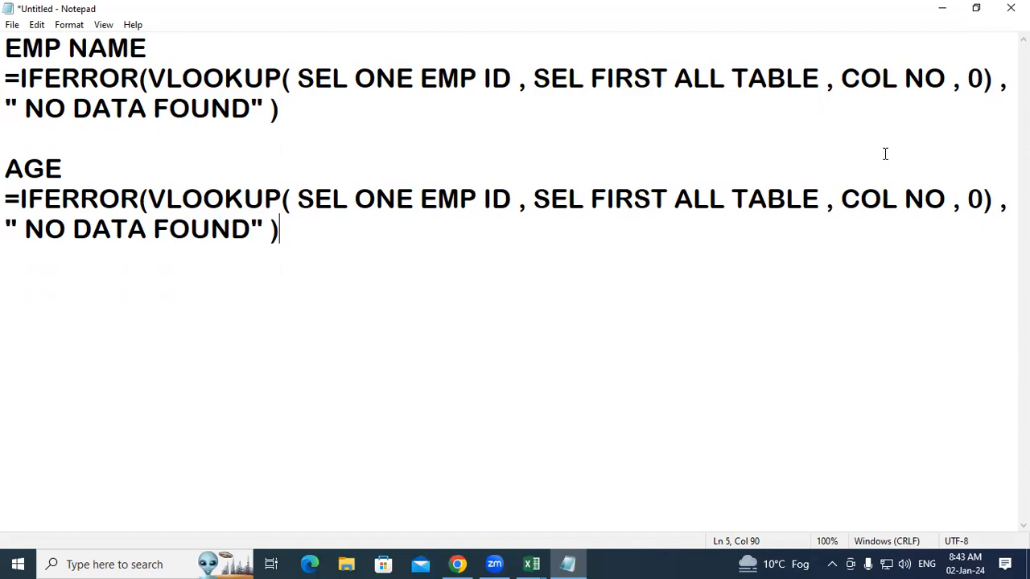
- Add the heading "ADDRESS" below the AGE note, then a blank line and another copy of the IFERROR formula note
key(Return)
key(Return)
text(ADDRESS)
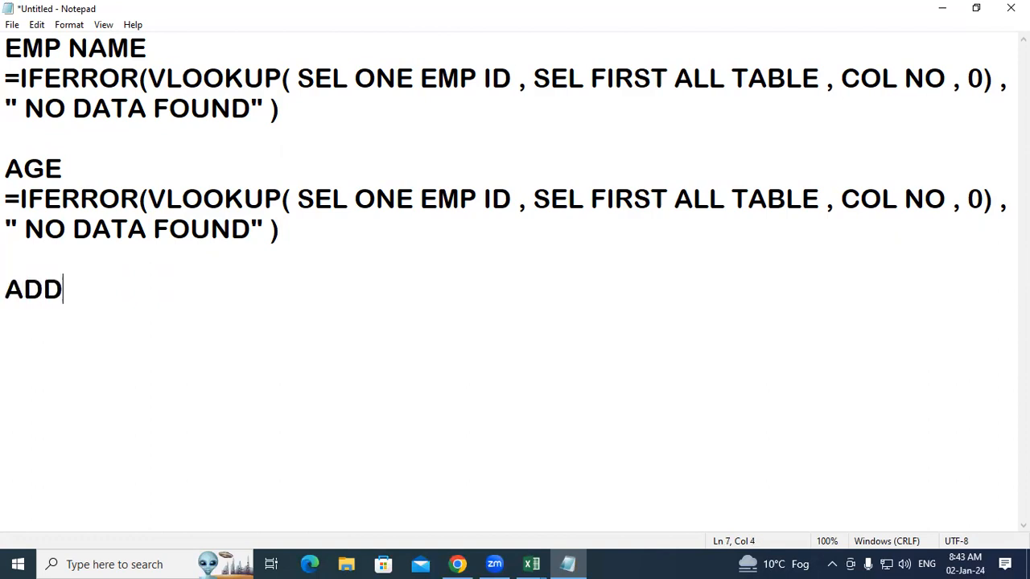
key(Return)
key(Return)
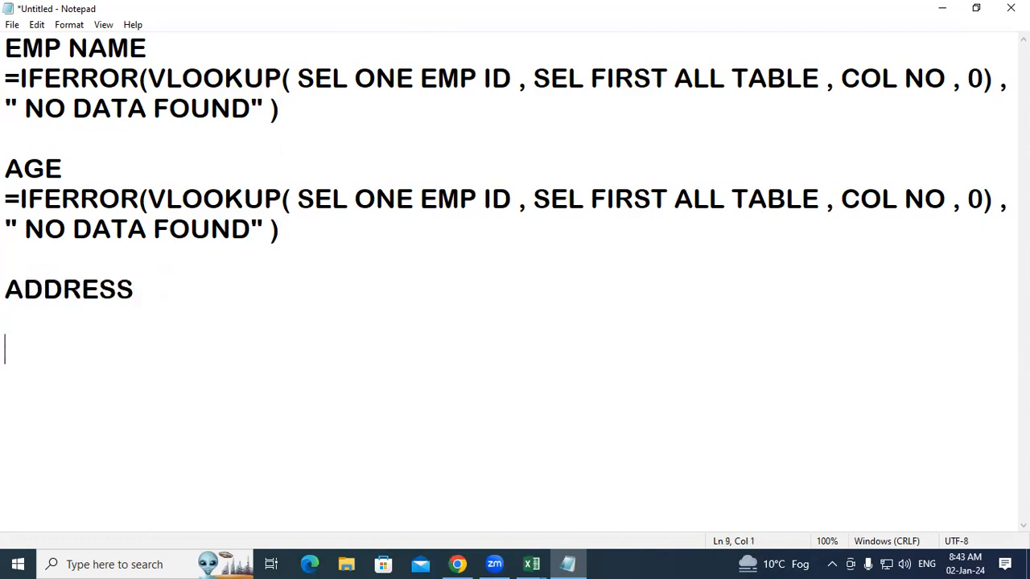
key(ctrl+v)
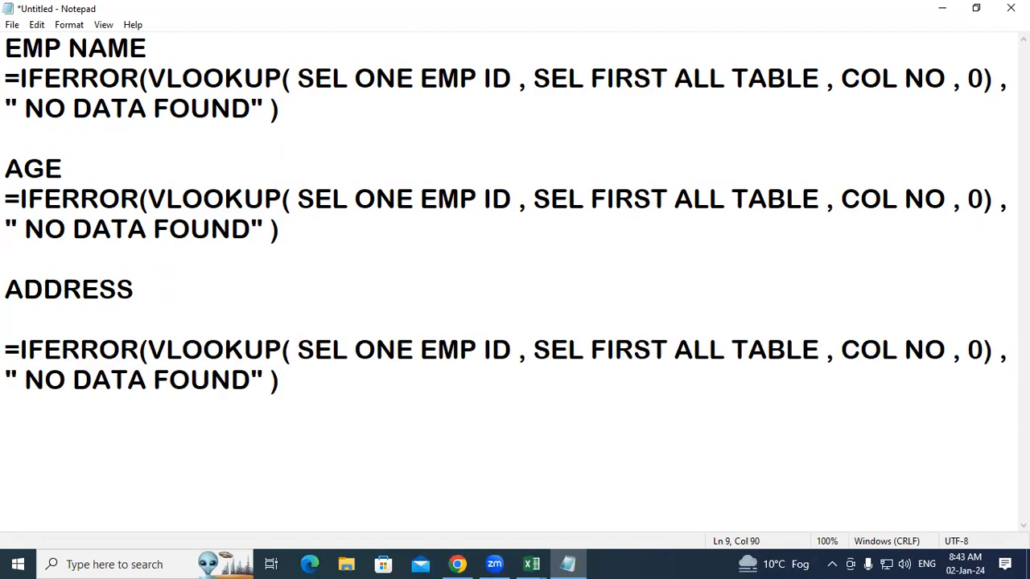
- Nest the ADDRESS note's VLOOKUP inside an outer VLOOKUP, adding "SEL SECOND ALL TABLE" as the outer table argument
click(142, 348)
text((VLOOKUP)
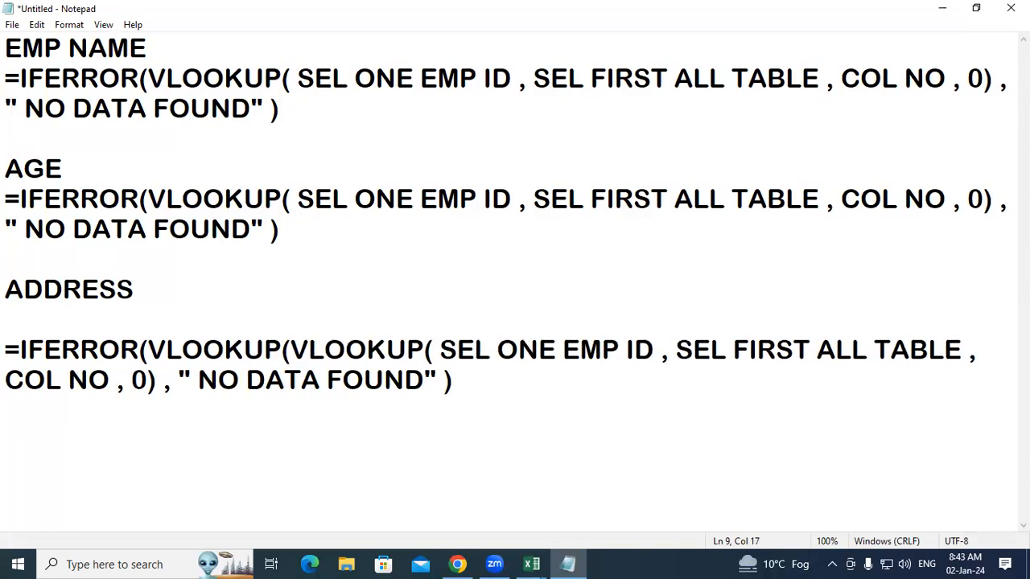
click(156, 379)
text(SEL  )
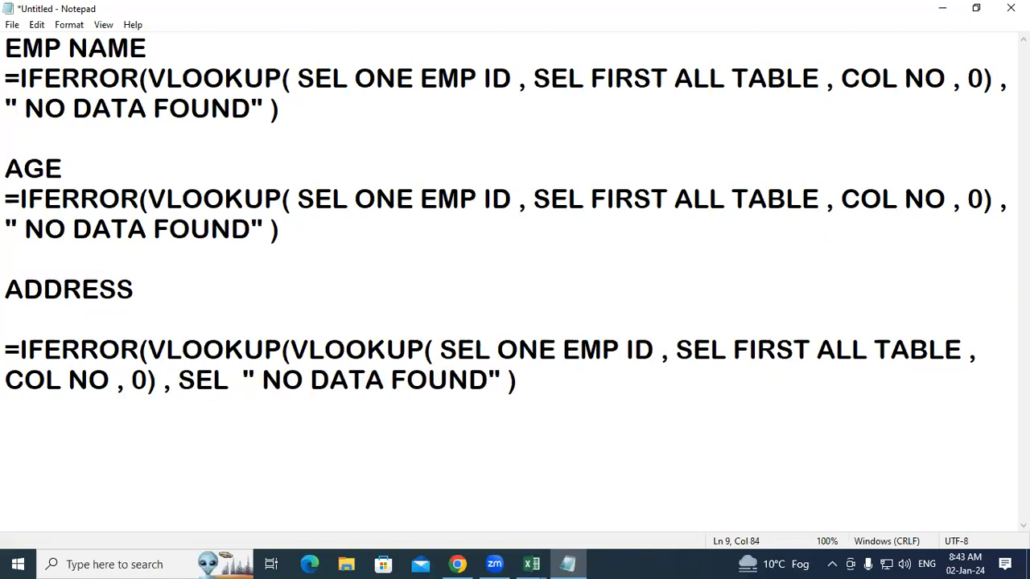
text(SECOND)
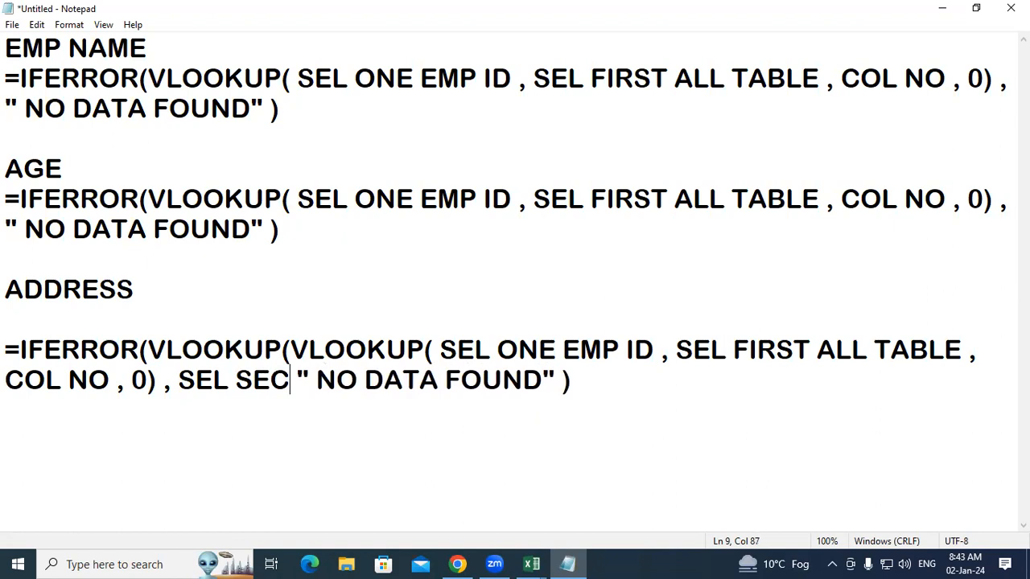
text( ALL TAB)
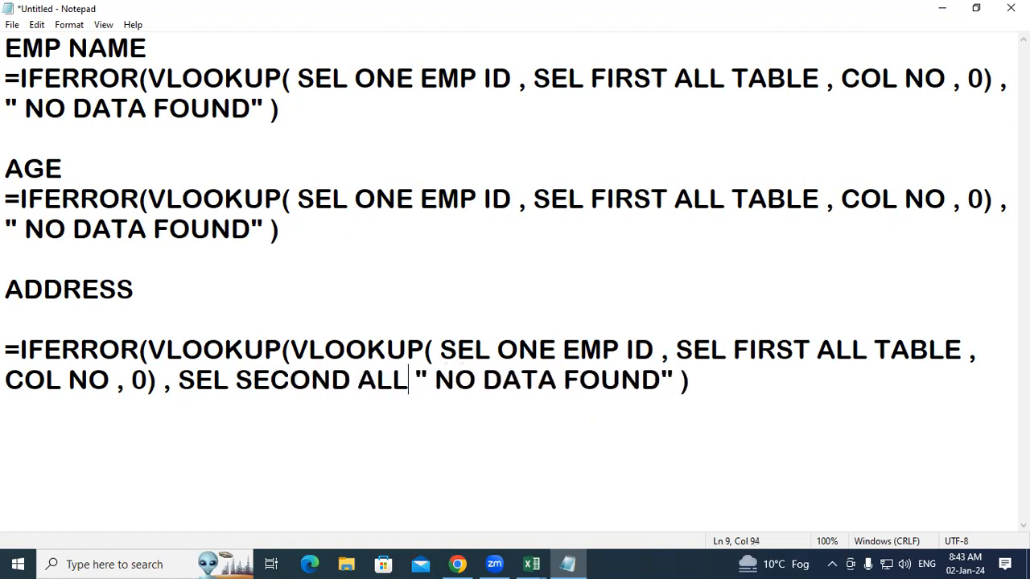
text(LE)
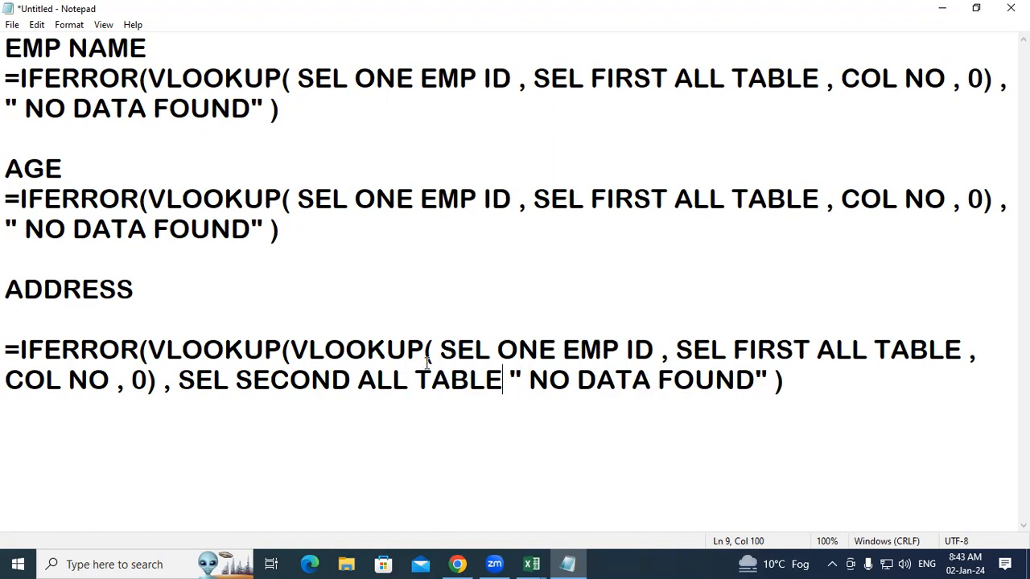
- Replace the inner column number placeholder in the ADDRESS note with 2 and complete the outer VLOOKUP with ", COL NO , 0)," before the fallback text
drag(110, 381, 5, 384)
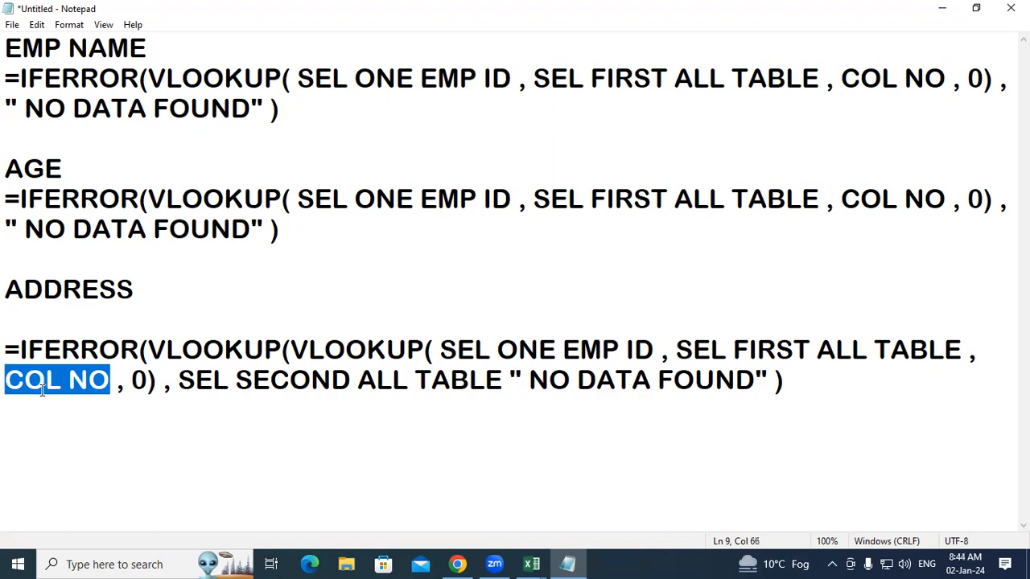
text(2)
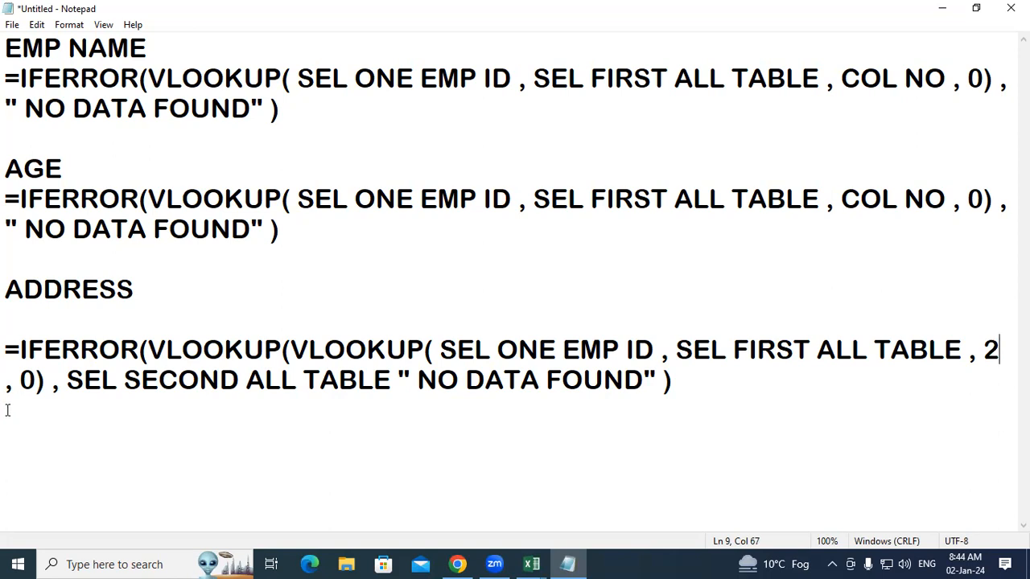
click(392, 381)
text(, )
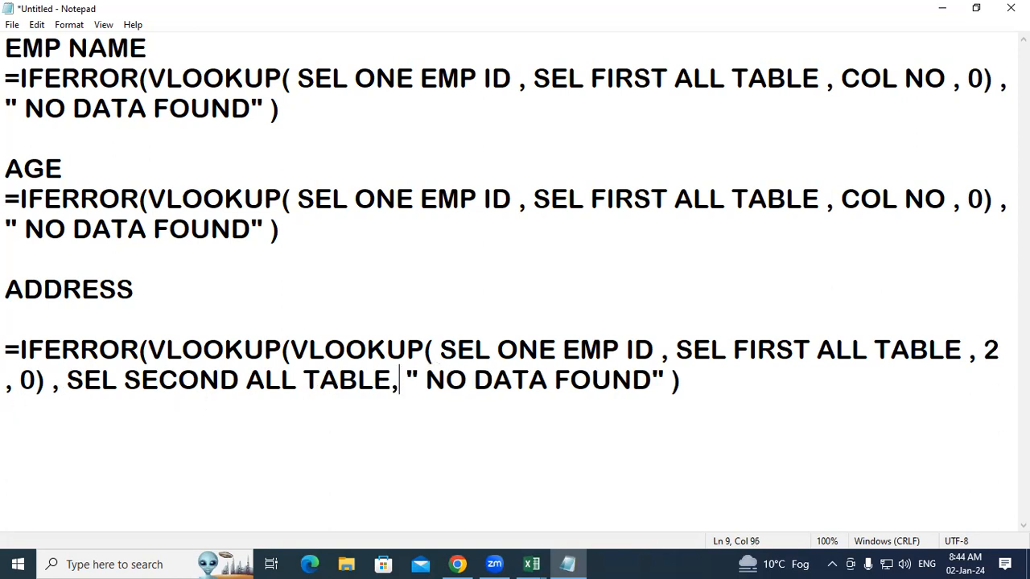
text(COL  )
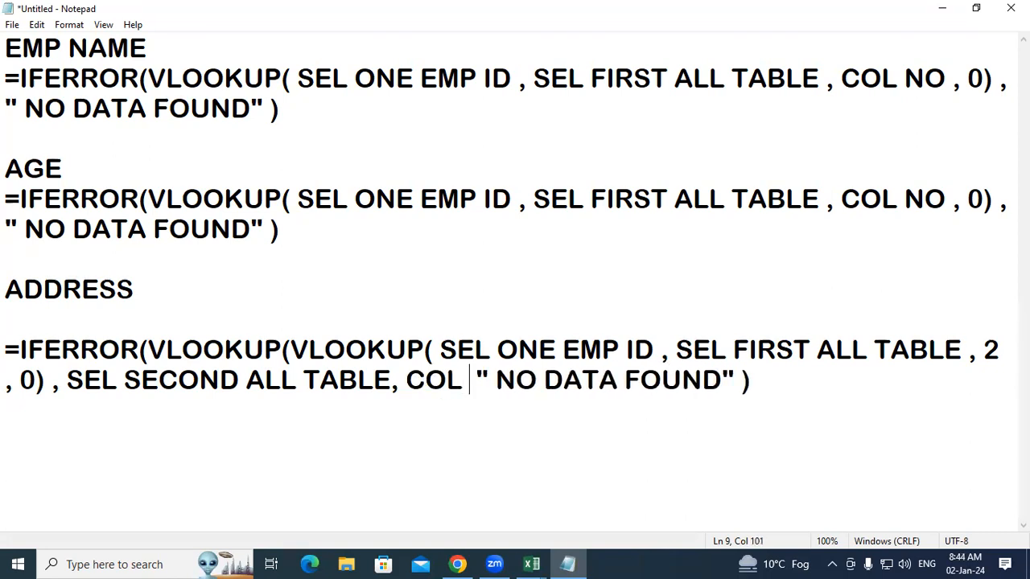
text(NO , 0)
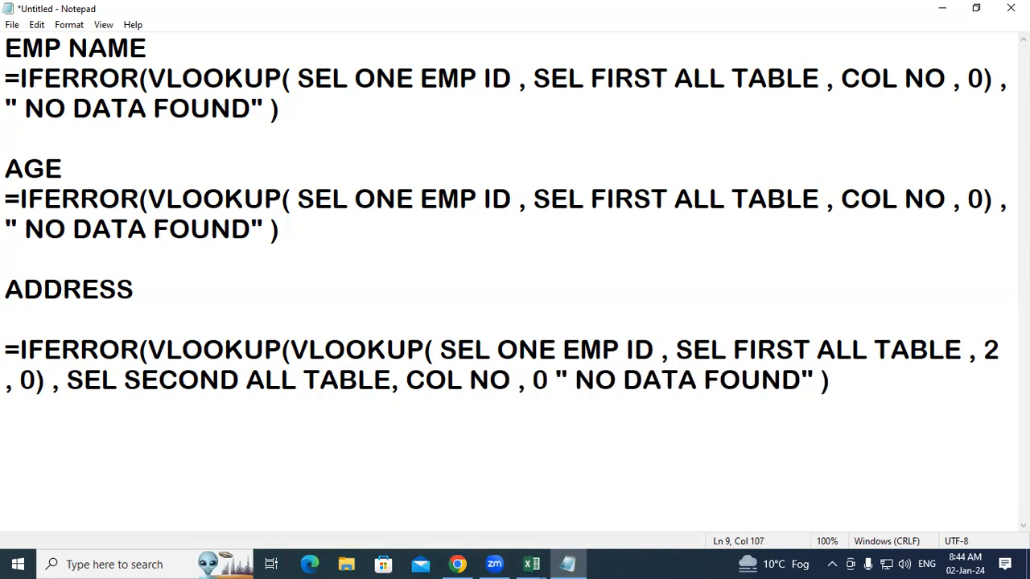
text())
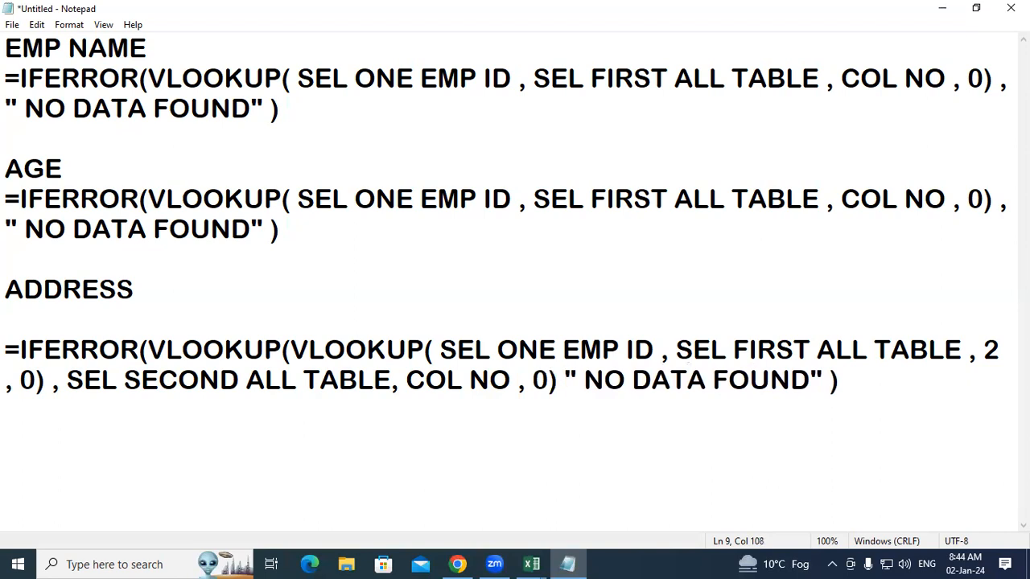
text(,)
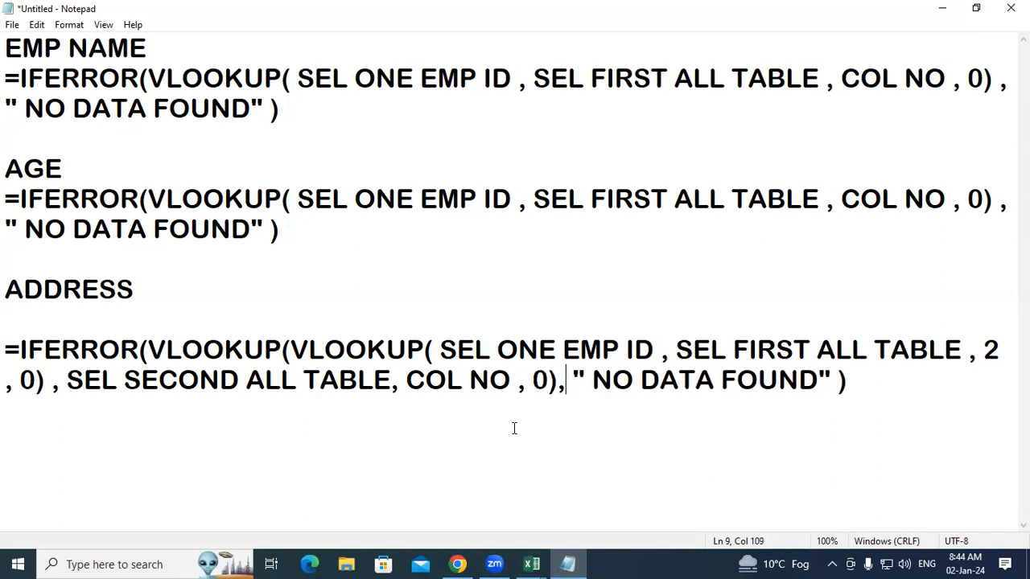
- Add the heading "SALARY" after a blank line and place a copy of the ADDRESS double VLOOKUP note below it
click(246, 379)
drag(7, 349, 870, 404)
key(ctrl+c)
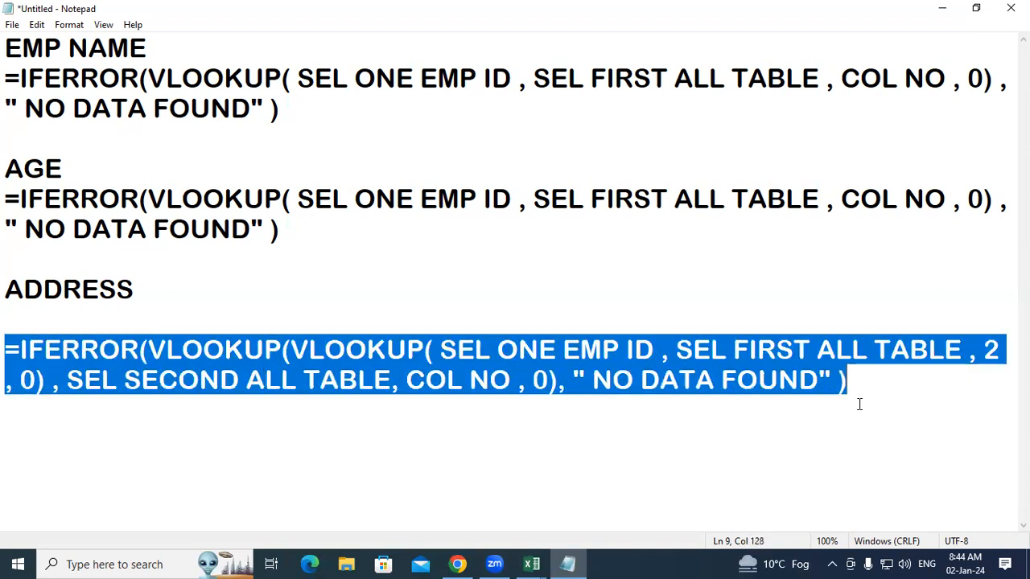
click(865, 400)
key(Return)
key(Return)
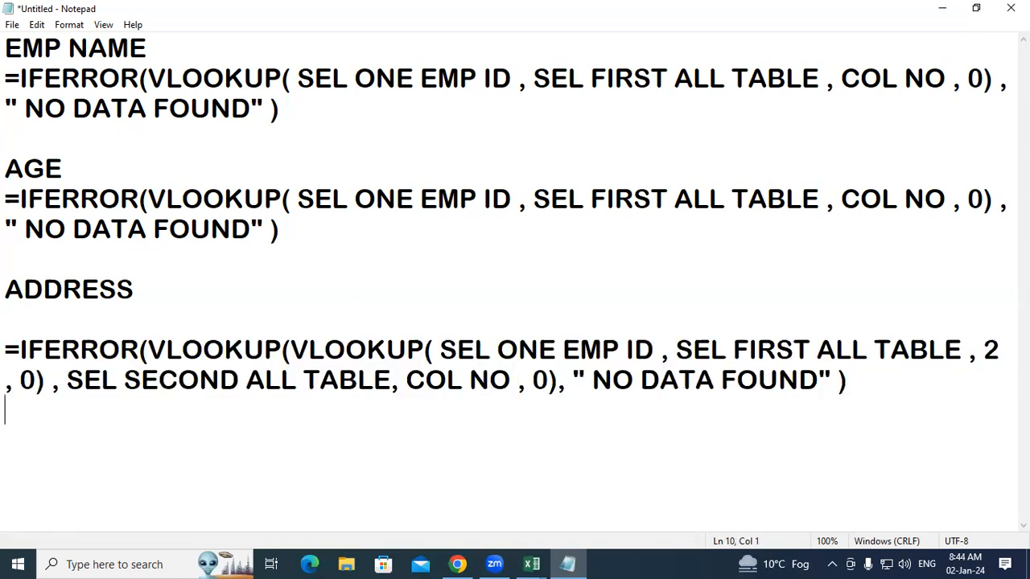
text(SALARY)
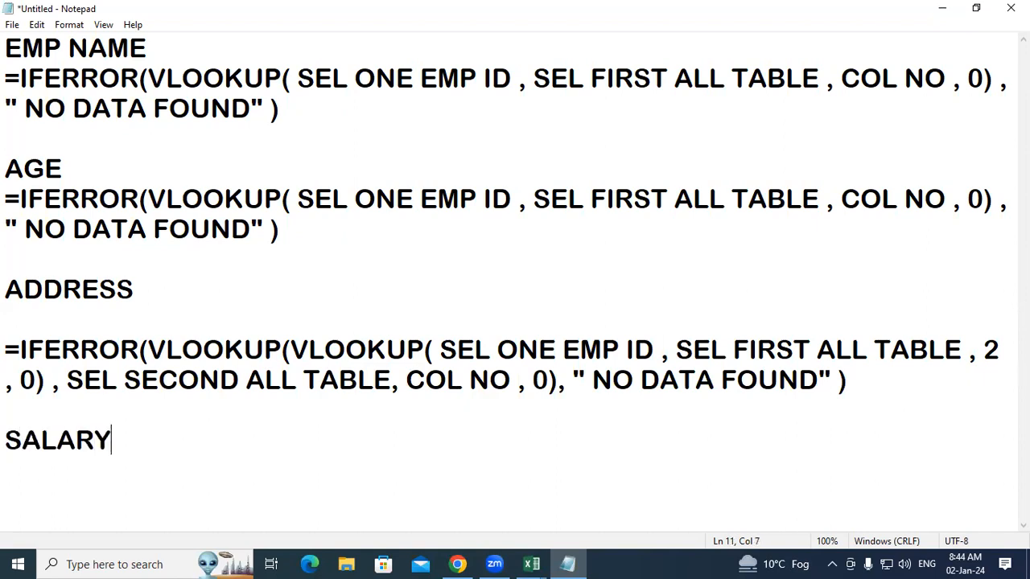
key(Return)
key(ctrl+v)
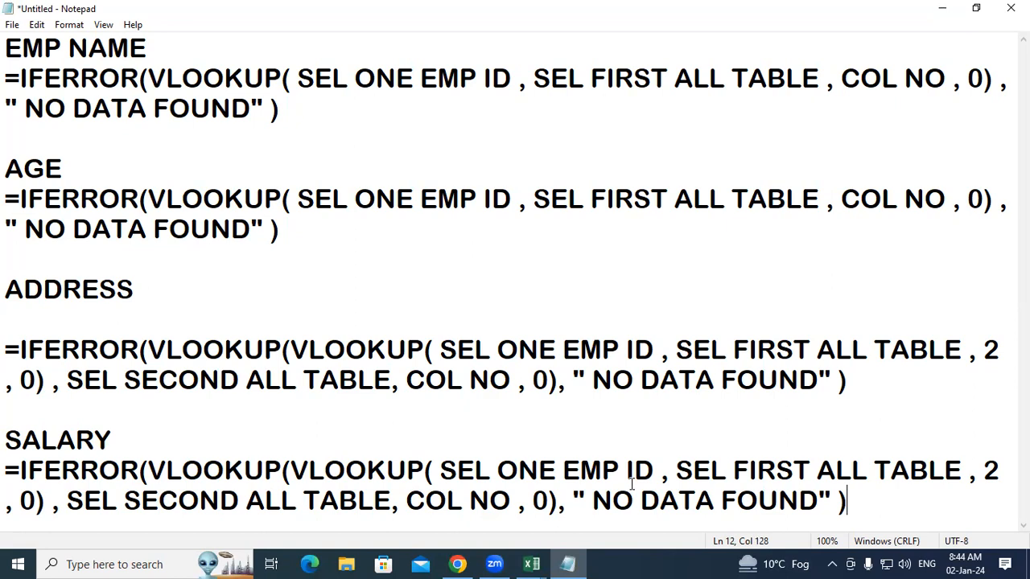
click(644, 415)
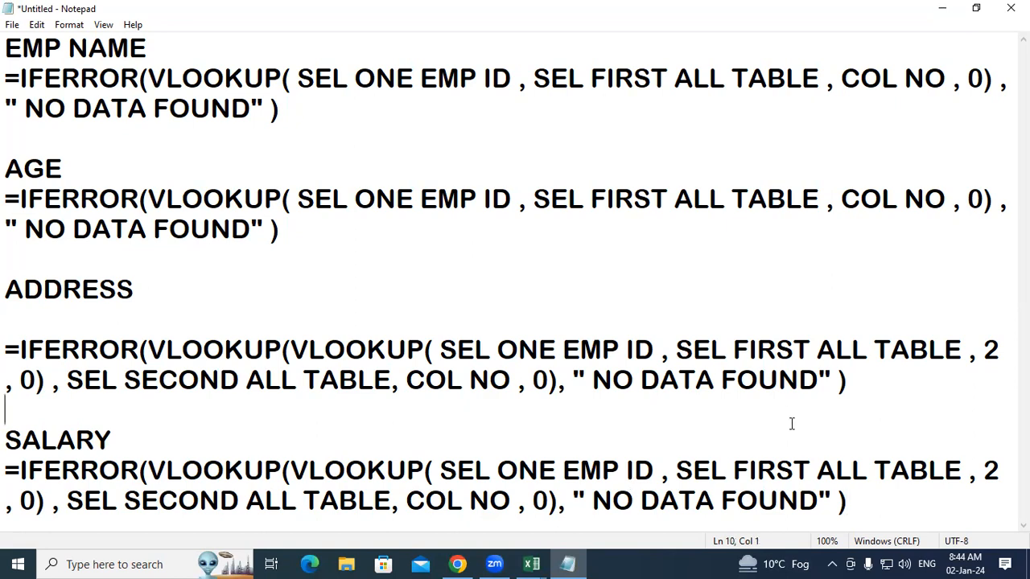